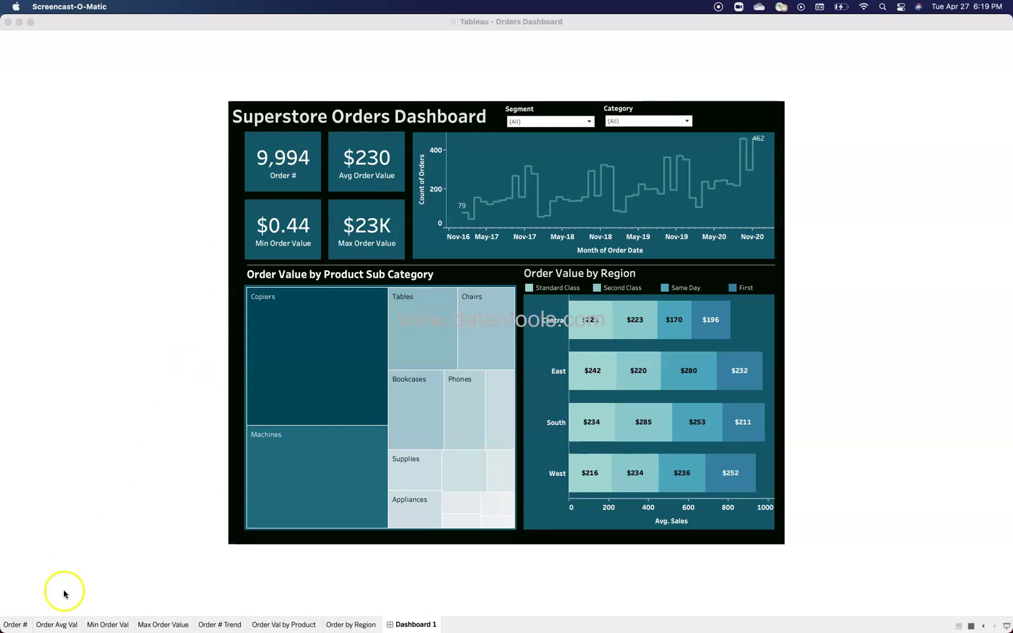
- View the Order # sheet, return to Dashboard 1 and exit presentation mode
left_click(19, 625)
mouse_move(431, 355)
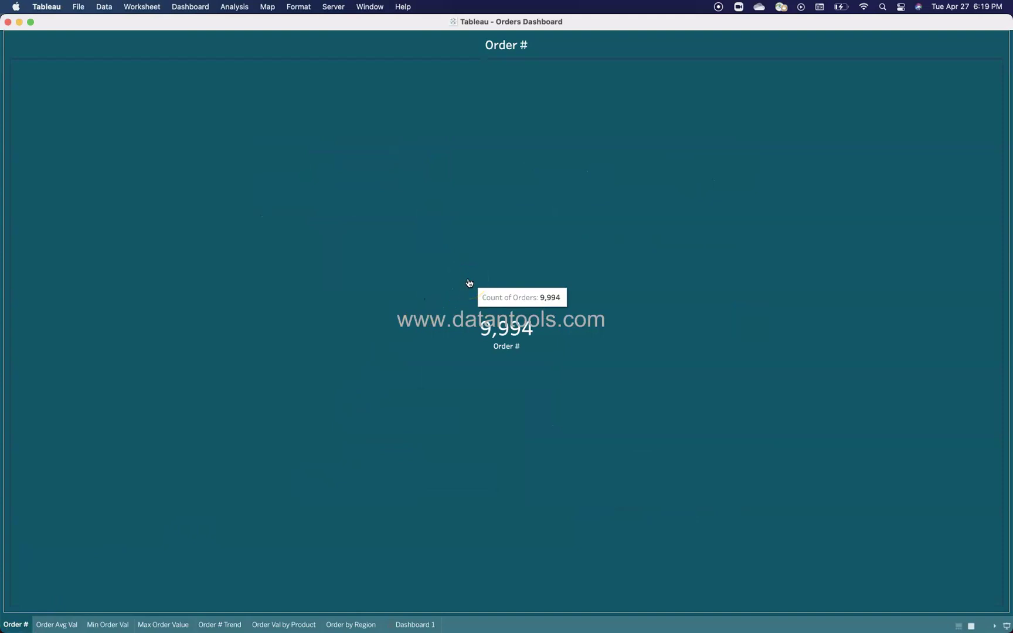
left_click(514, 40)
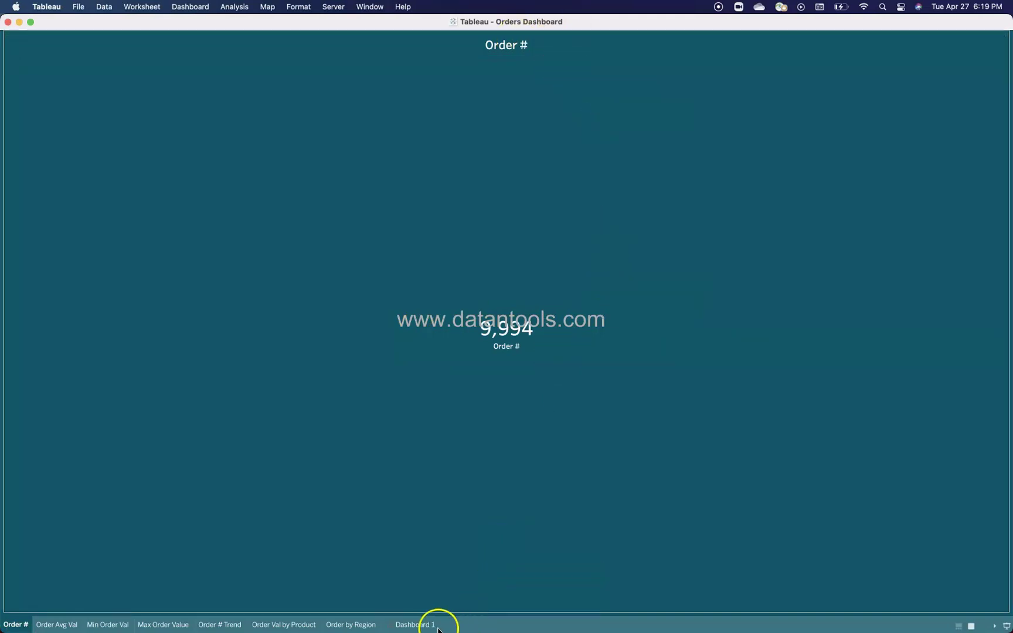
left_click(418, 625)
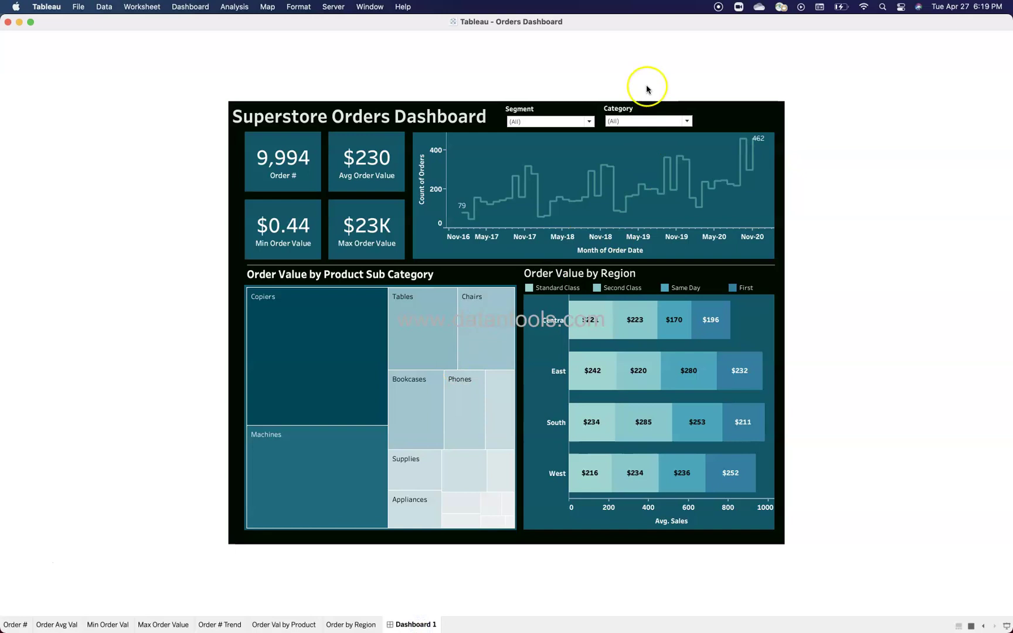
key("Escape")
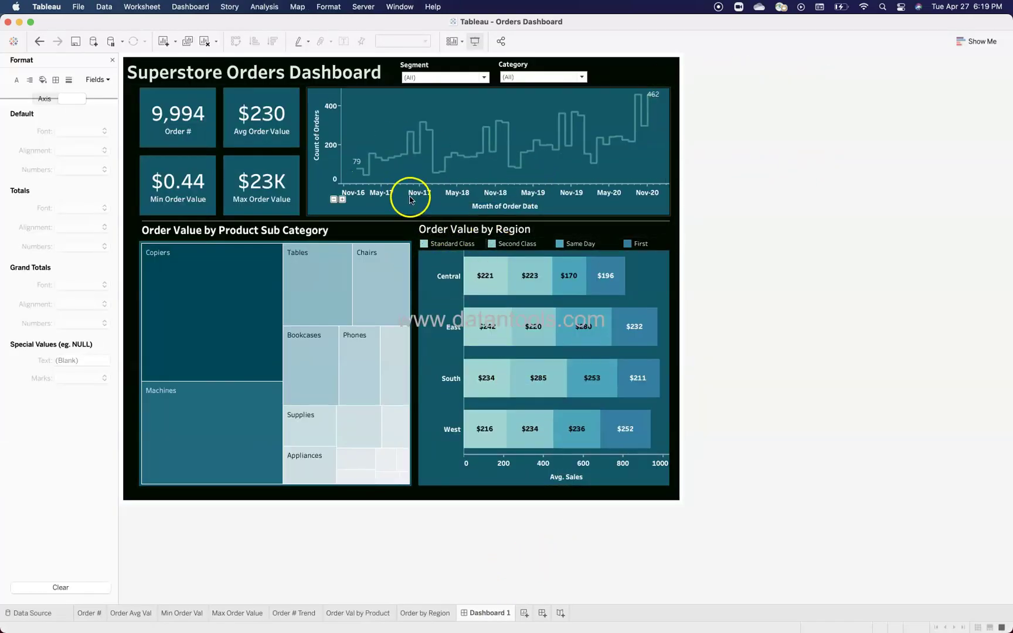
- Open the shading format settings of the Order # worksheet
left_click(91, 611)
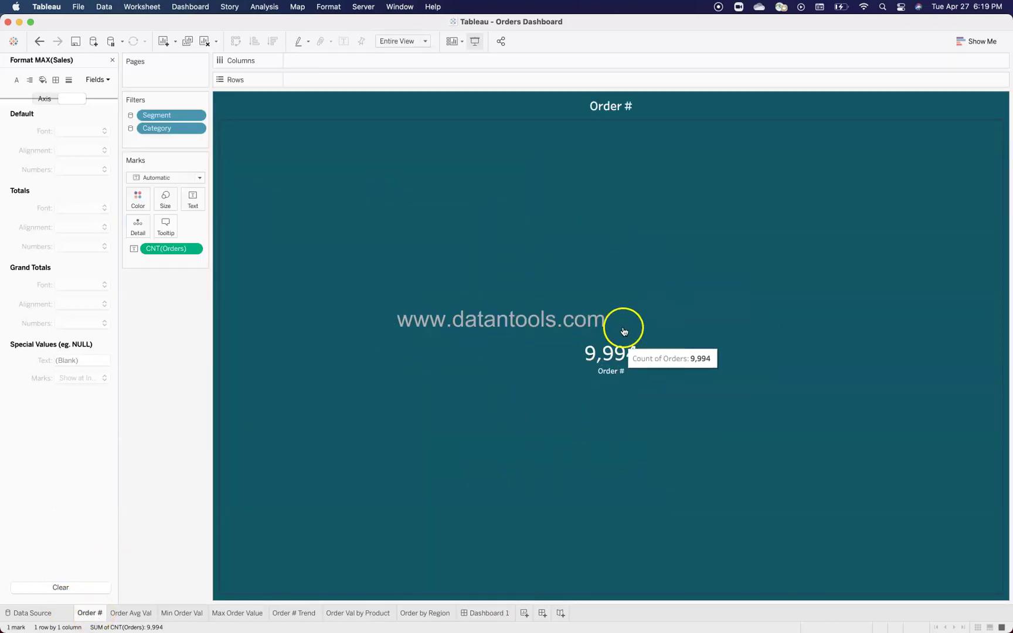
left_click(600, 108)
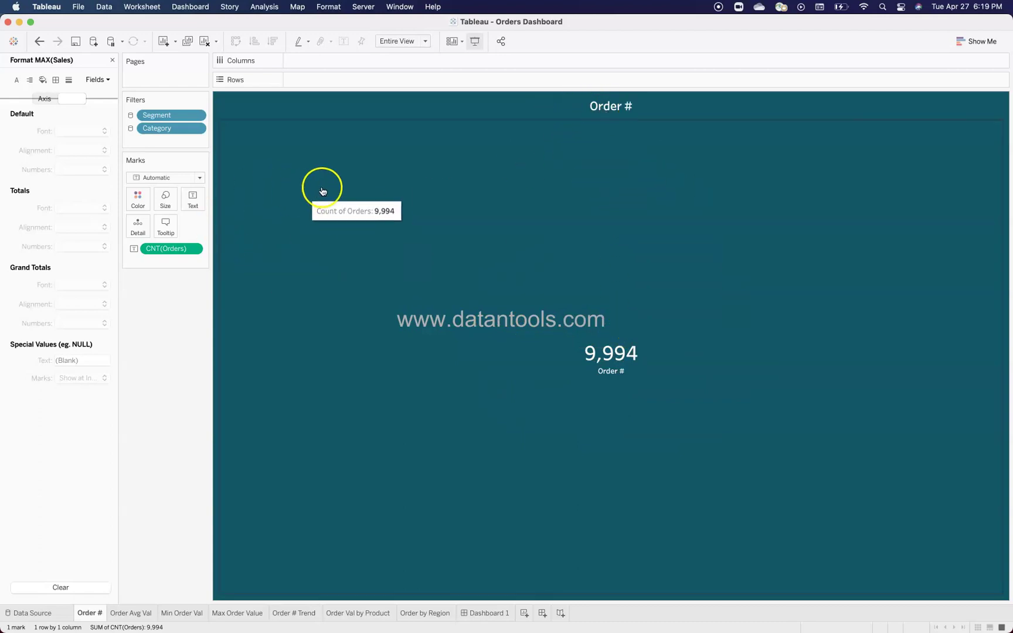
right_click(344, 195)
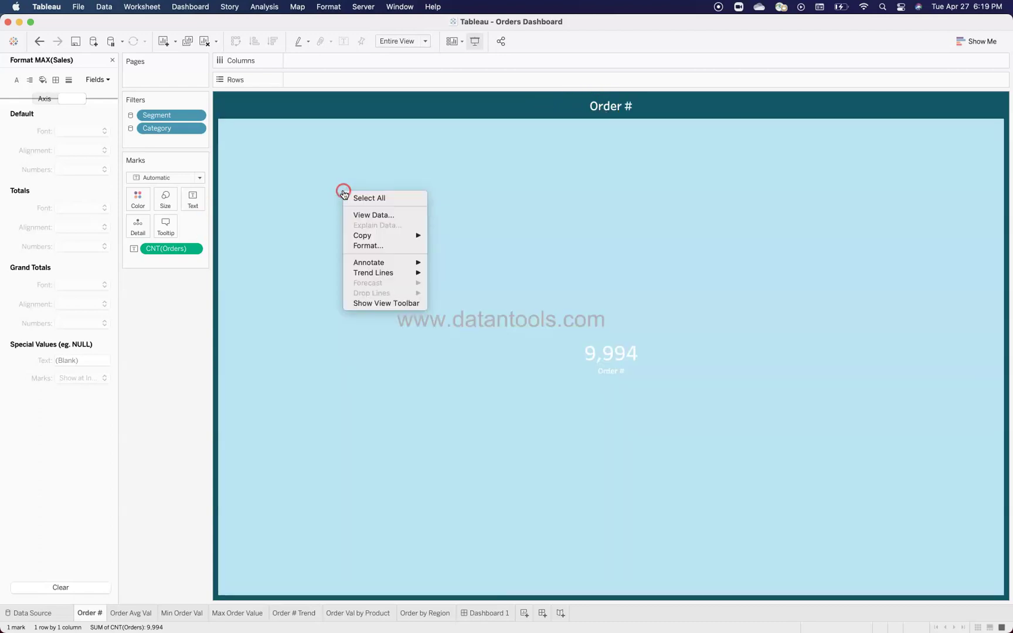
left_click(385, 245)
left_click(378, 266)
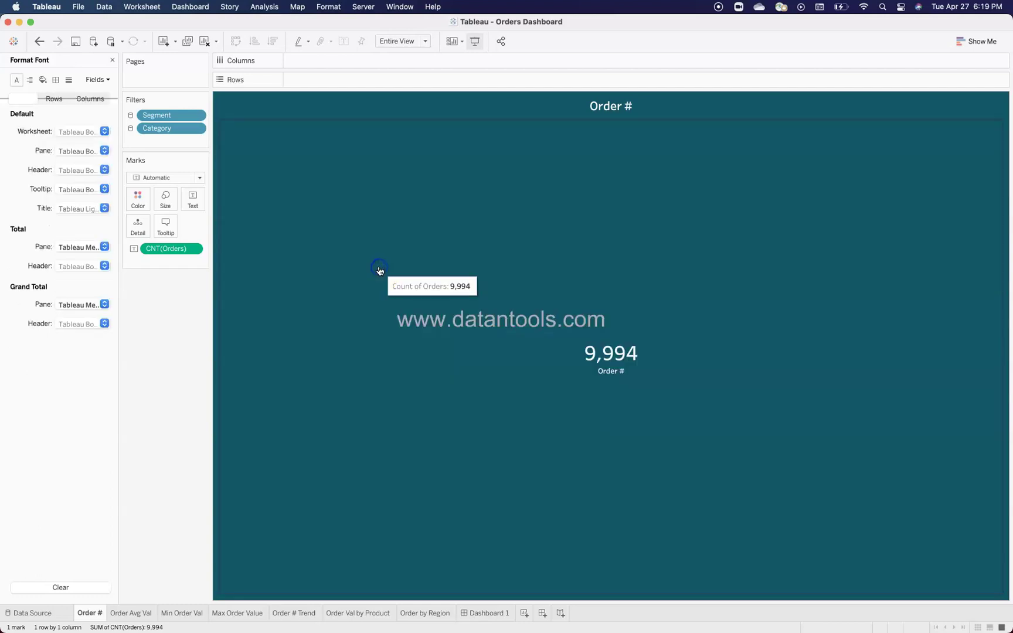
left_click(43, 80)
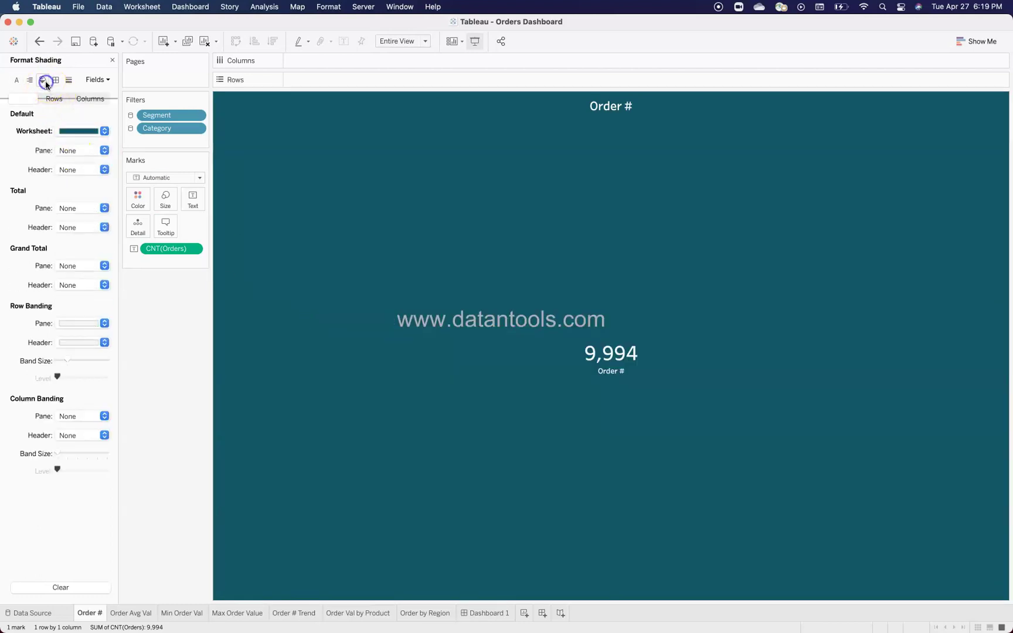
- Inspect the worksheet shading colour's RGB and hex values in the custom colour picker, and close it without changes
left_click(104, 130)
left_click(73, 222)
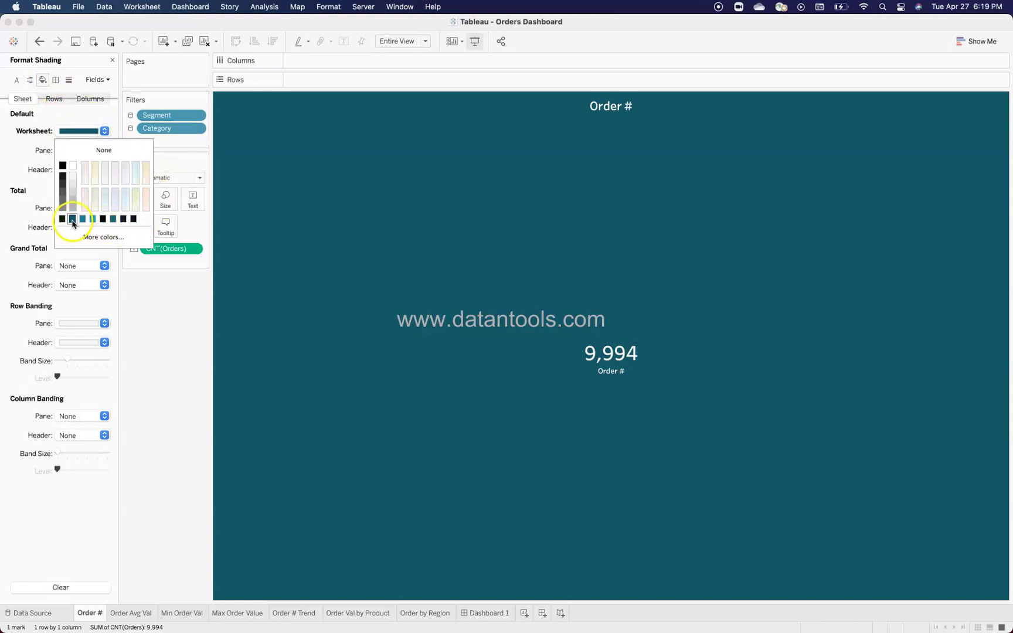
left_click(96, 238)
left_click(343, 311)
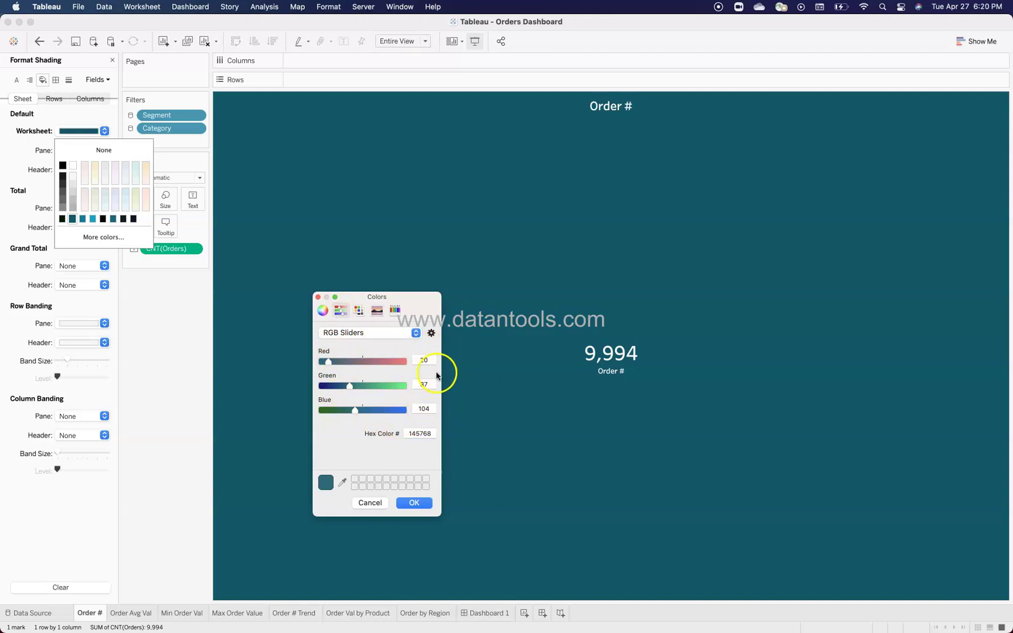
left_click(380, 443)
left_click(370, 502)
left_click(200, 390)
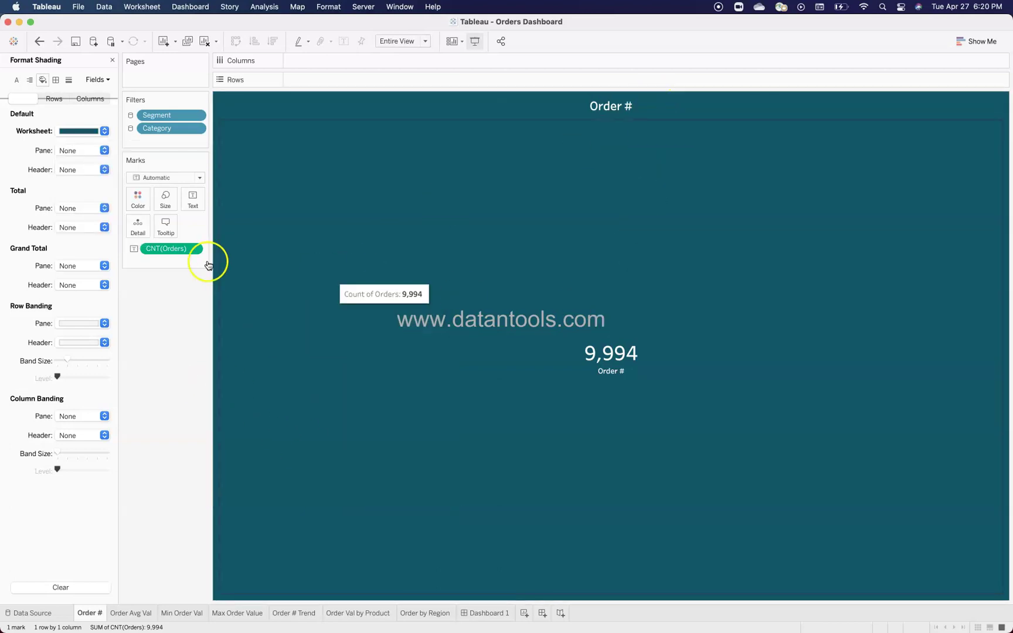
- Close the formatting settings and read the description of the Orders (Count) field
left_click(111, 62)
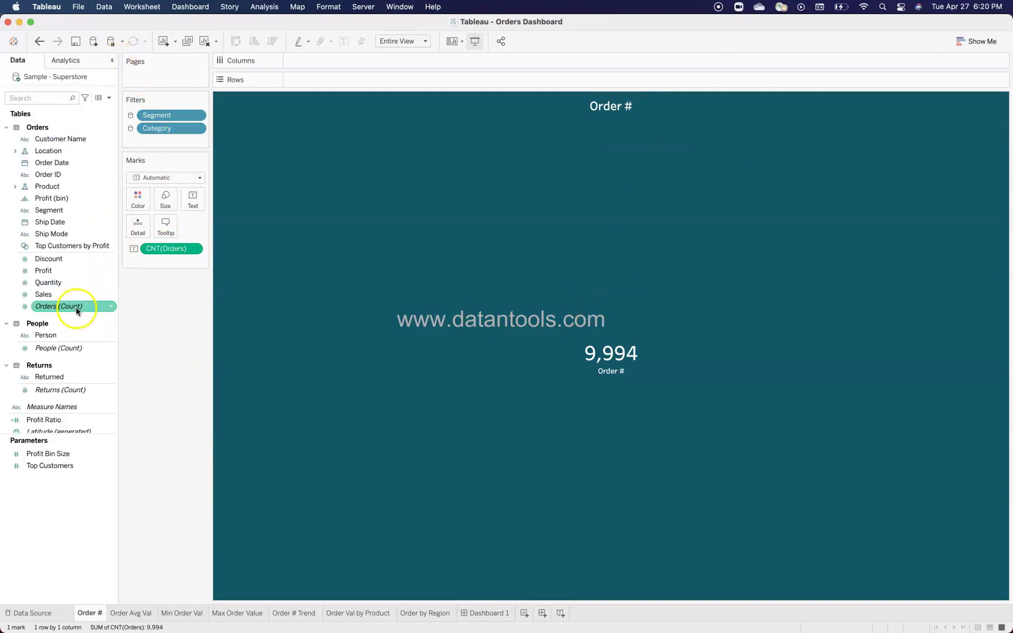
mouse_move(76, 310)
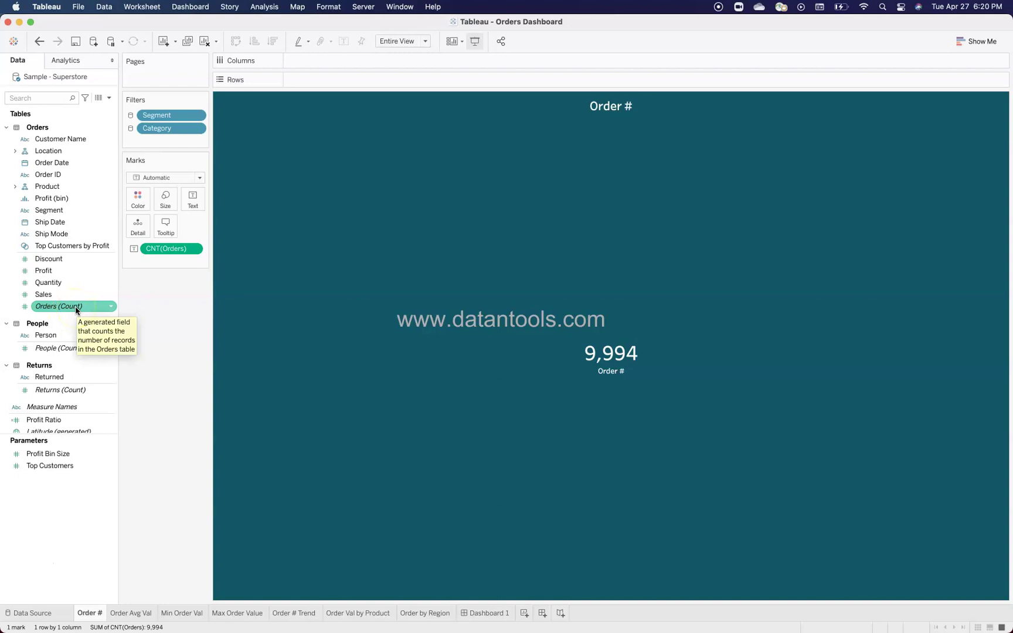
mouse_move(334, 128)
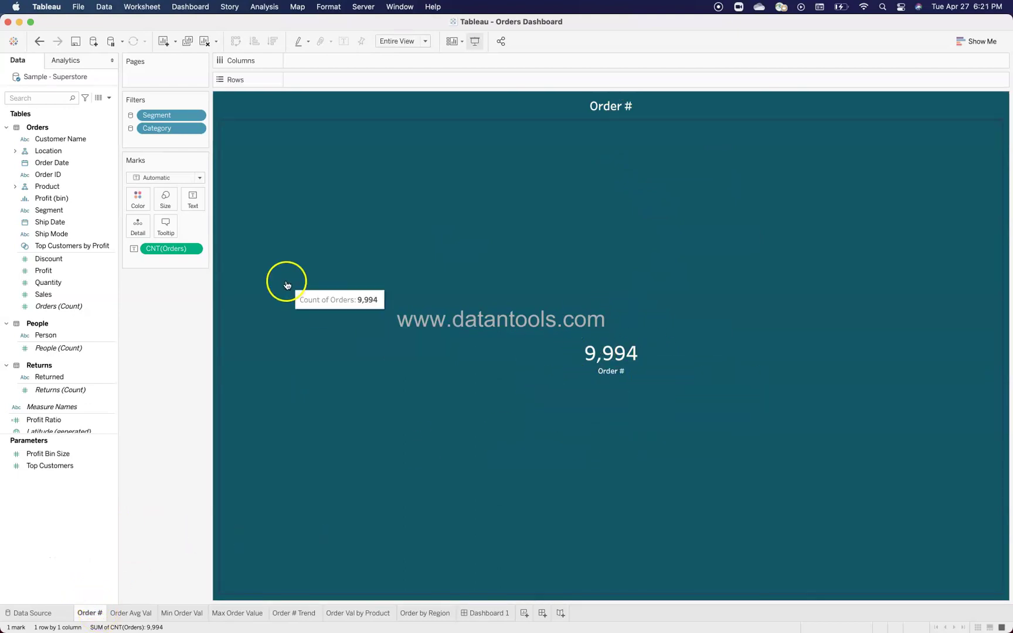
- Examine the font formatting of the order count and its Order # caption in the text label editor
left_click(198, 206)
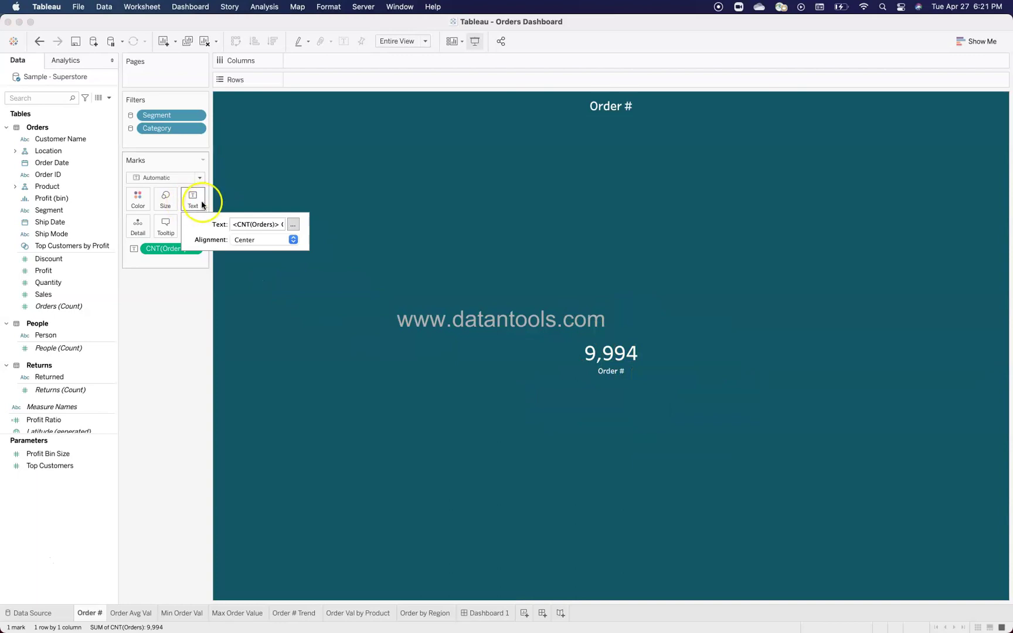
left_click(292, 225)
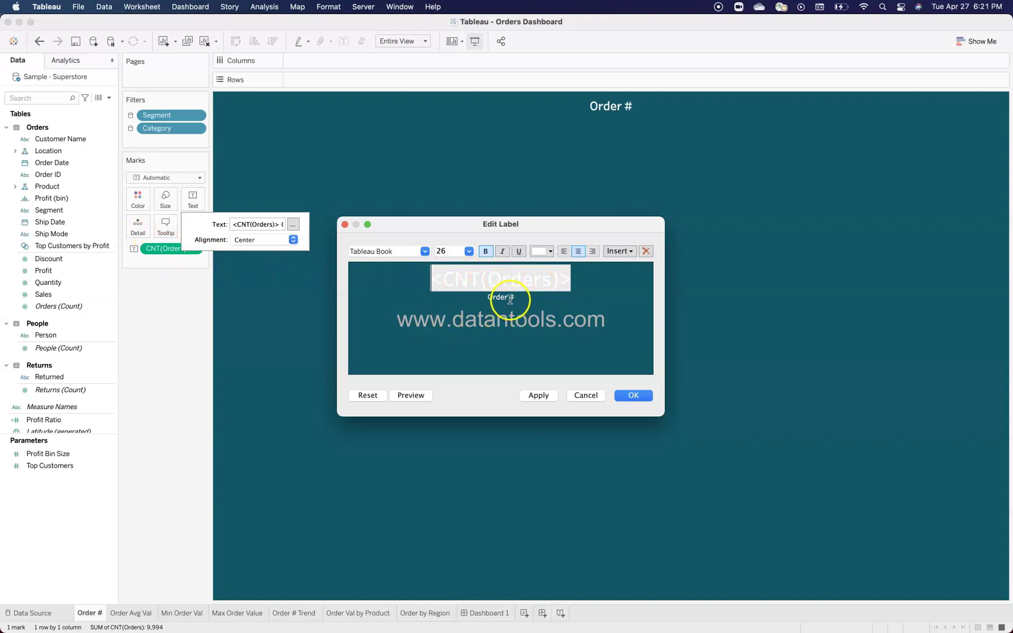
left_click_drag(522, 296, 487, 296)
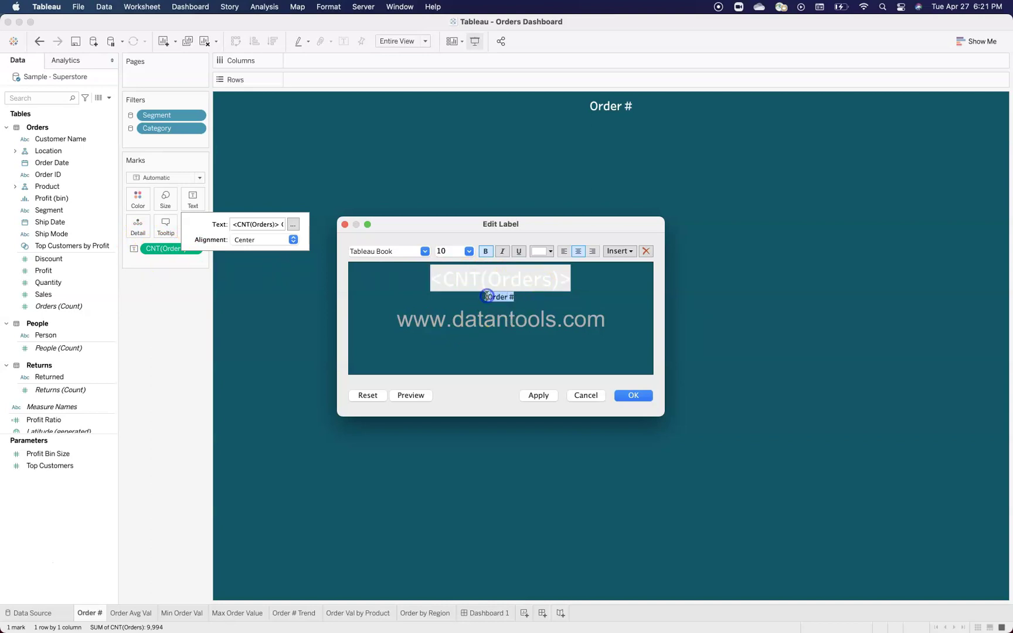
left_click(451, 257)
left_click(638, 396)
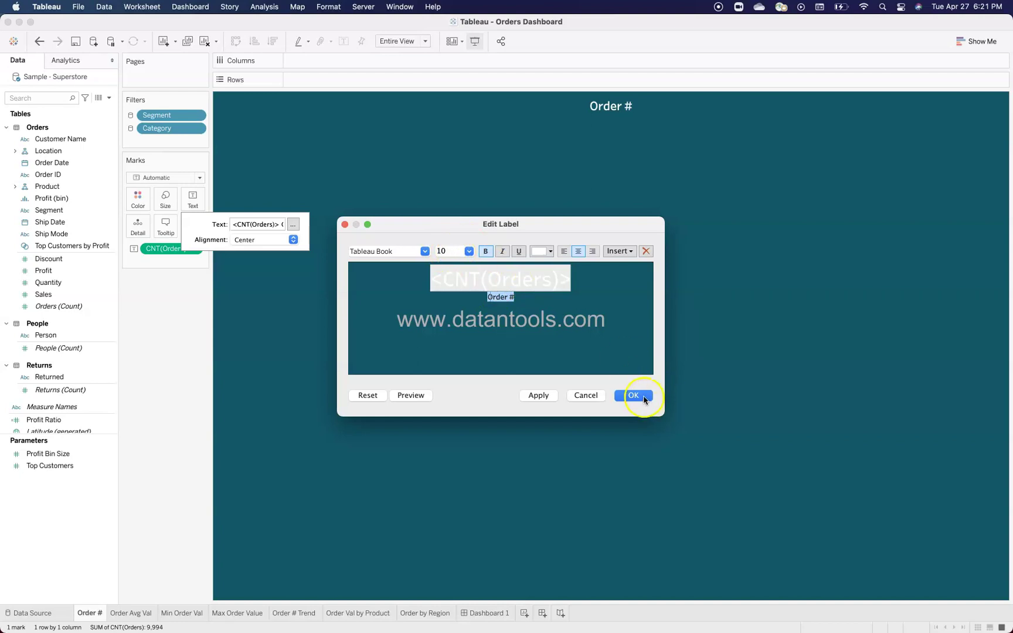
- Open the default number format of AVG(Sales) on the Order Avg Val sheet
left_click(148, 614)
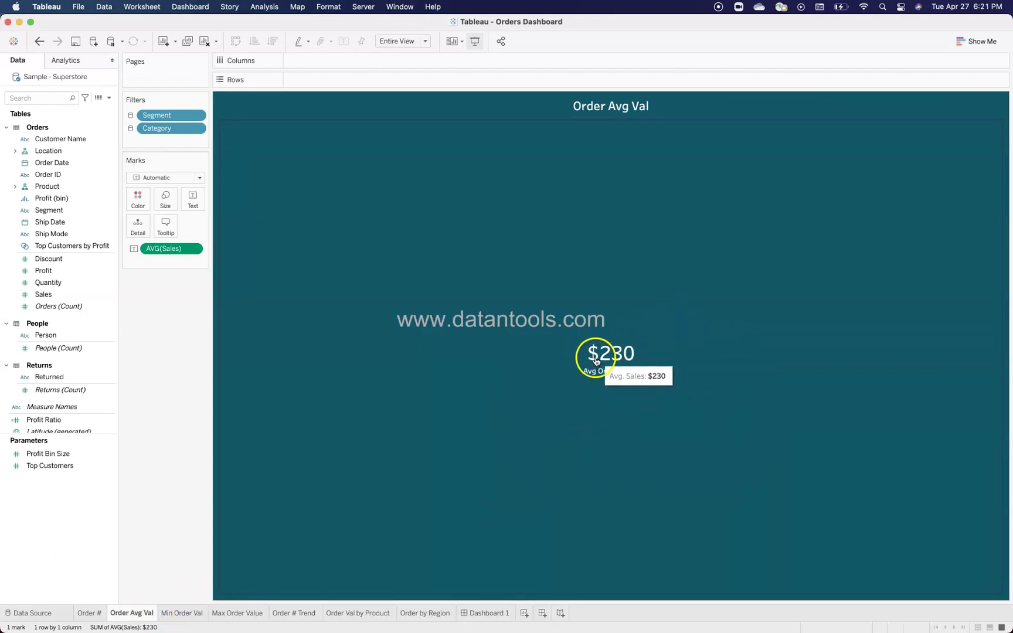
left_click(194, 249)
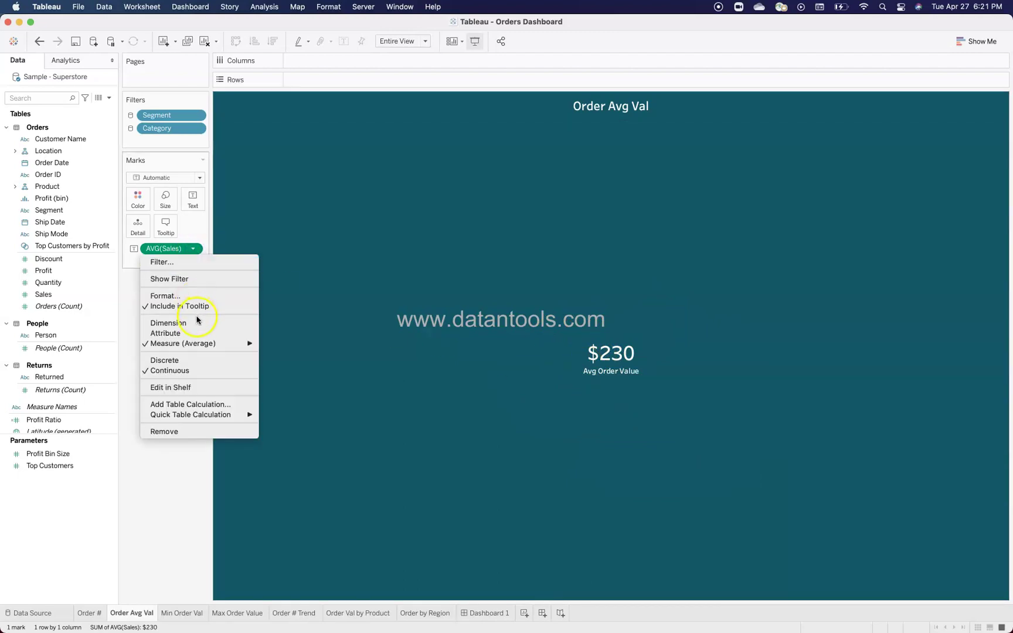
left_click(175, 296)
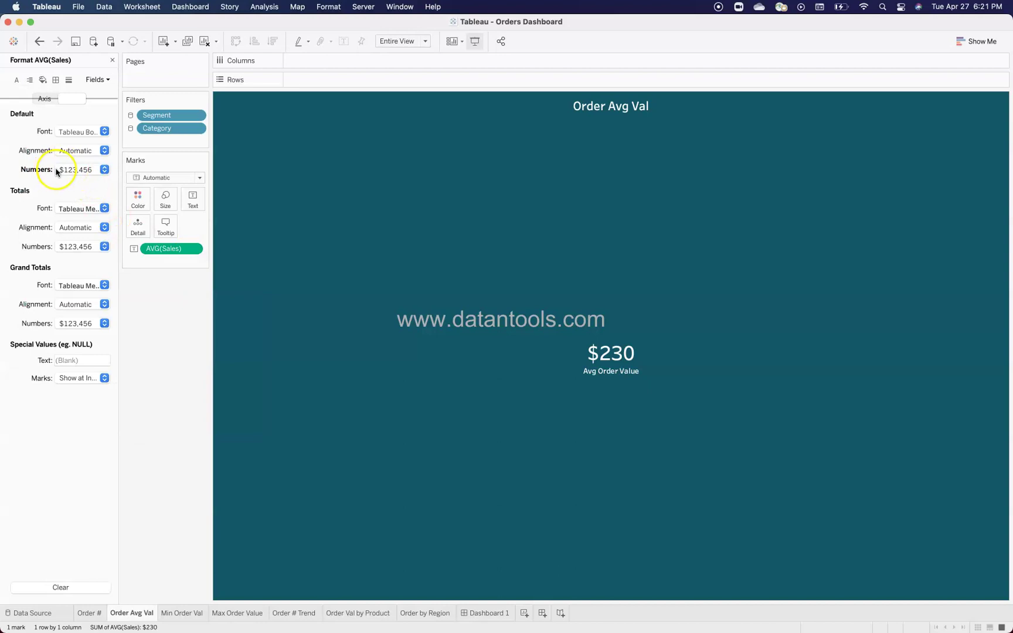
left_click(105, 169)
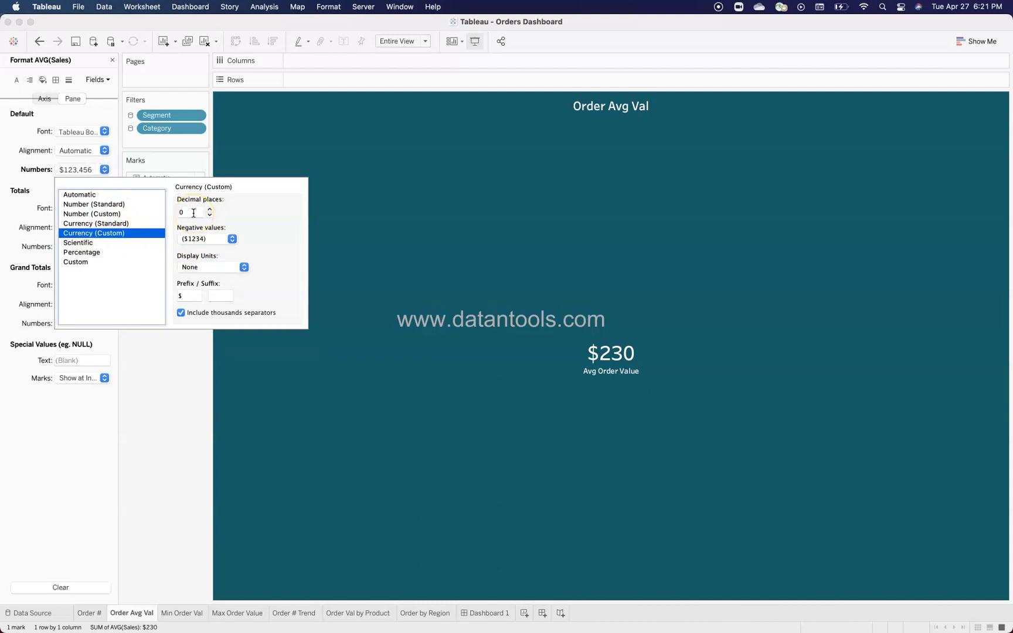
- Review the negative value, display unit and prefix/suffix options of the custom currency format, and close it unchanged
left_click(233, 239)
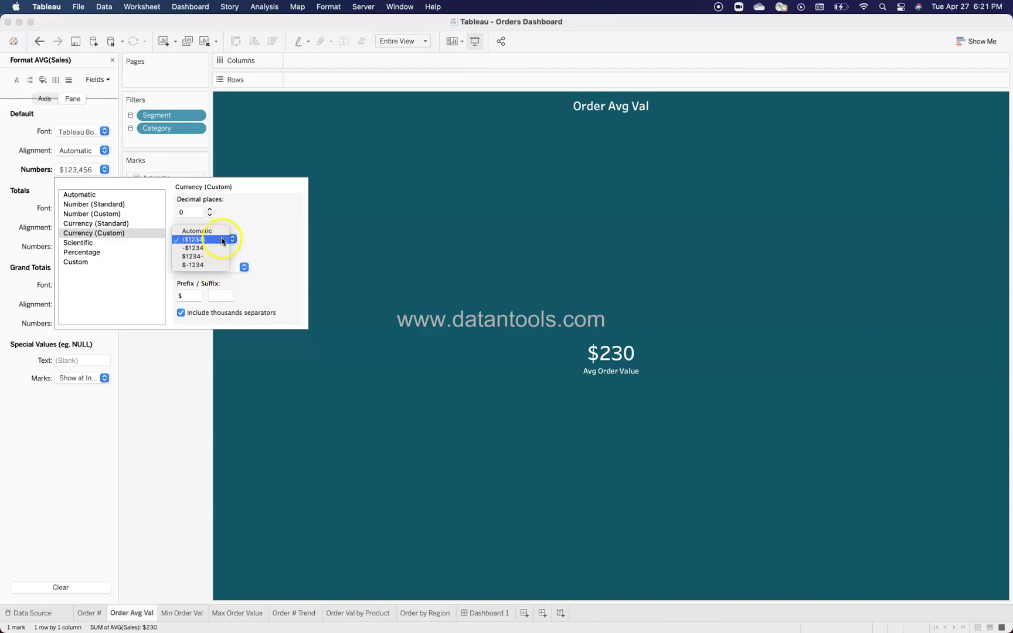
left_click(269, 239)
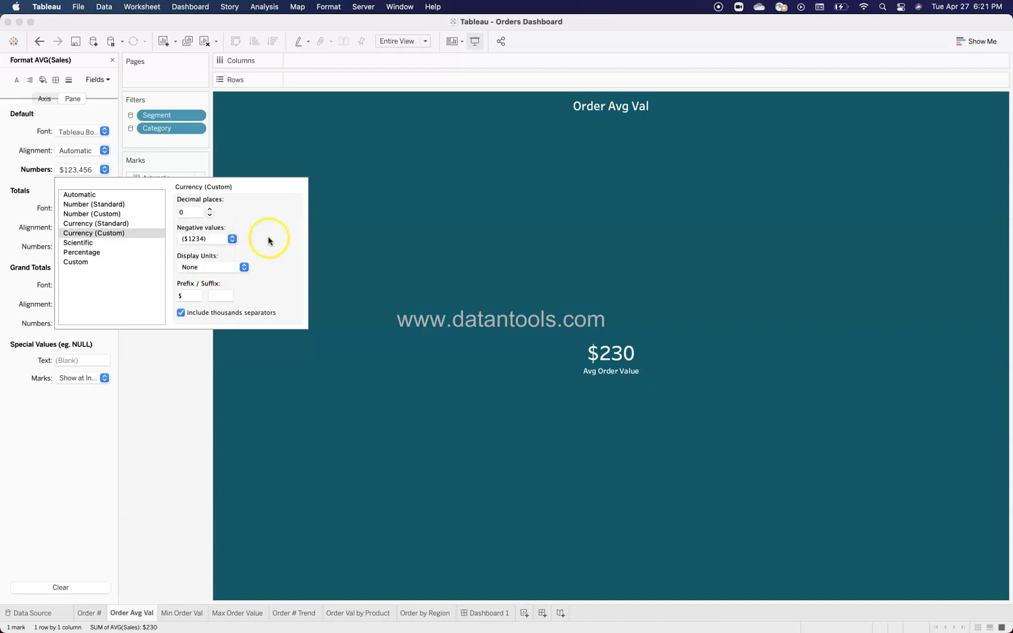
left_click(243, 268)
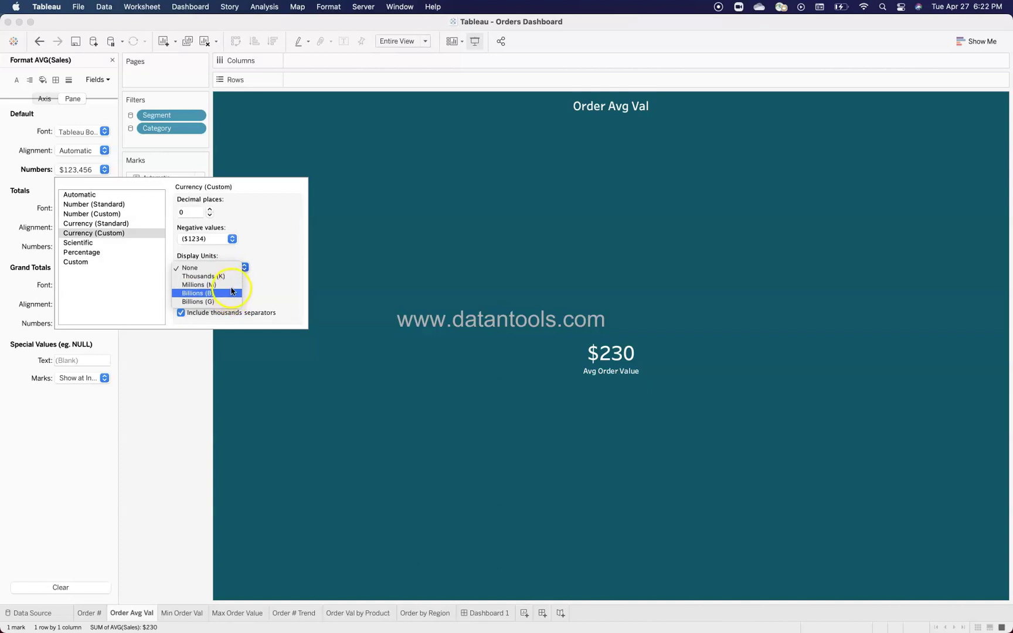
left_click(275, 264)
mouse_move(576, 389)
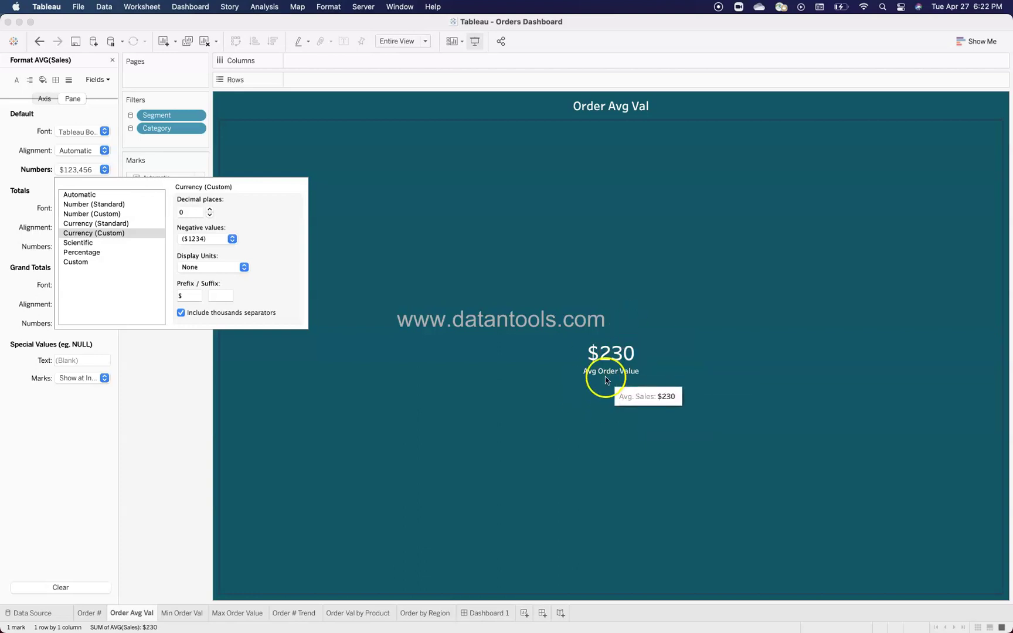
left_click(221, 290)
left_click(173, 560)
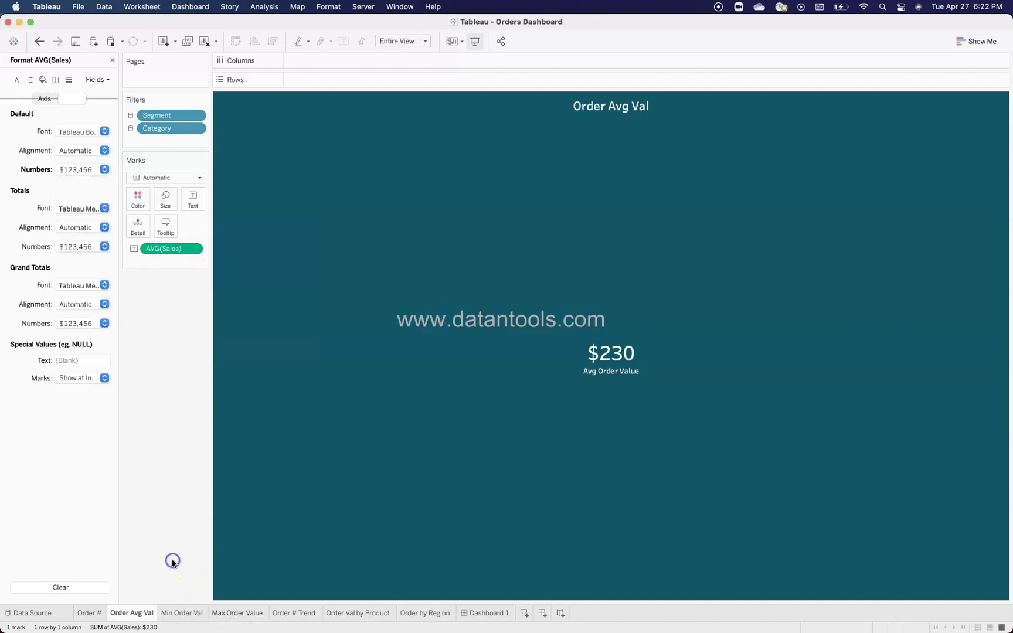
- Compare the Min Order Val sheet with its tile on Dashboard 1
left_click(185, 615)
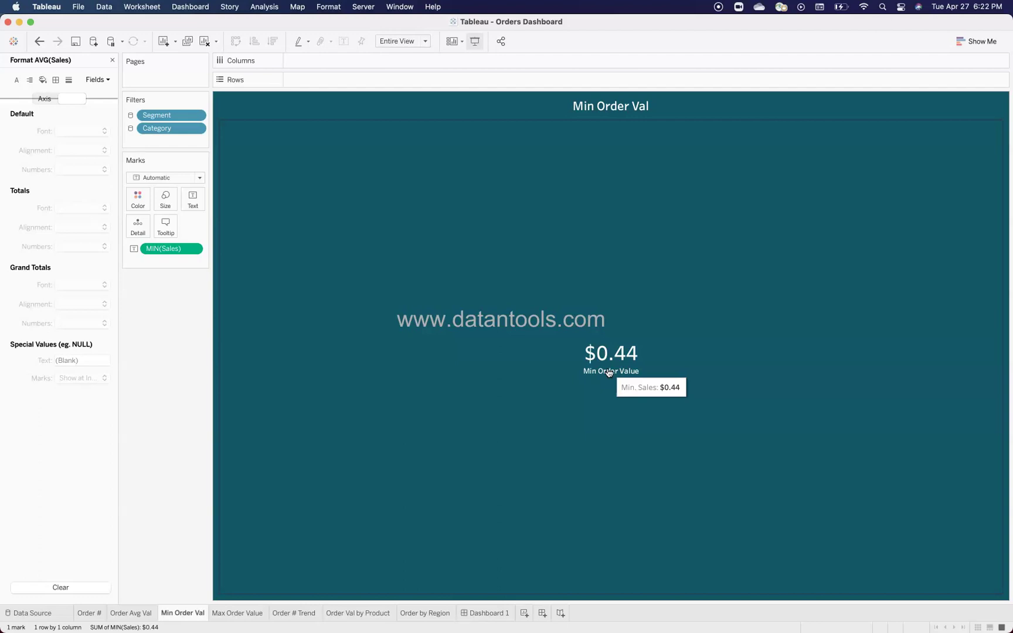
left_click(486, 612)
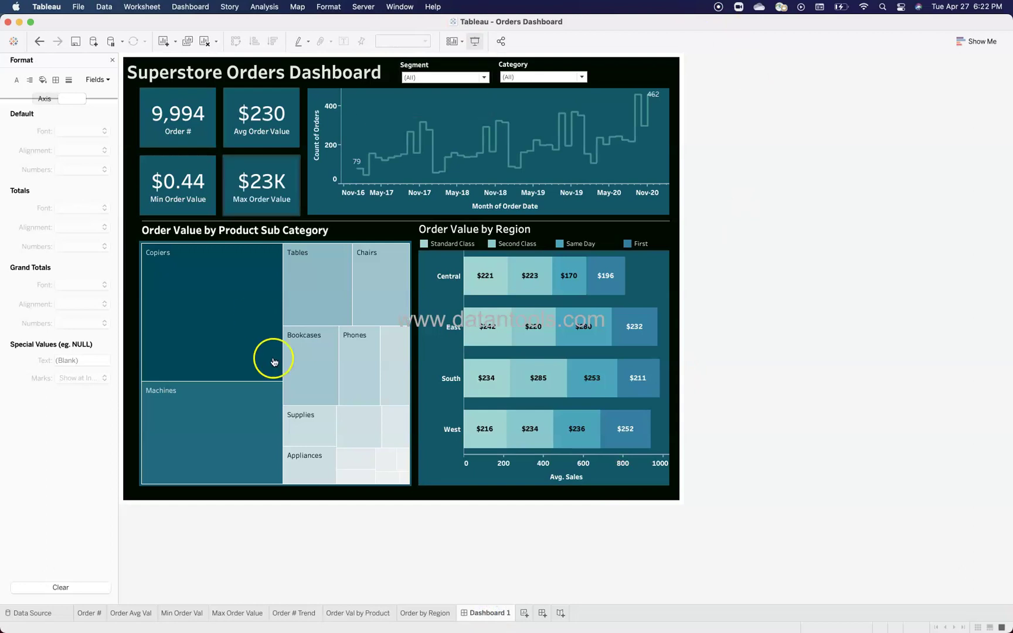
left_click(181, 614)
mouse_move(459, 441)
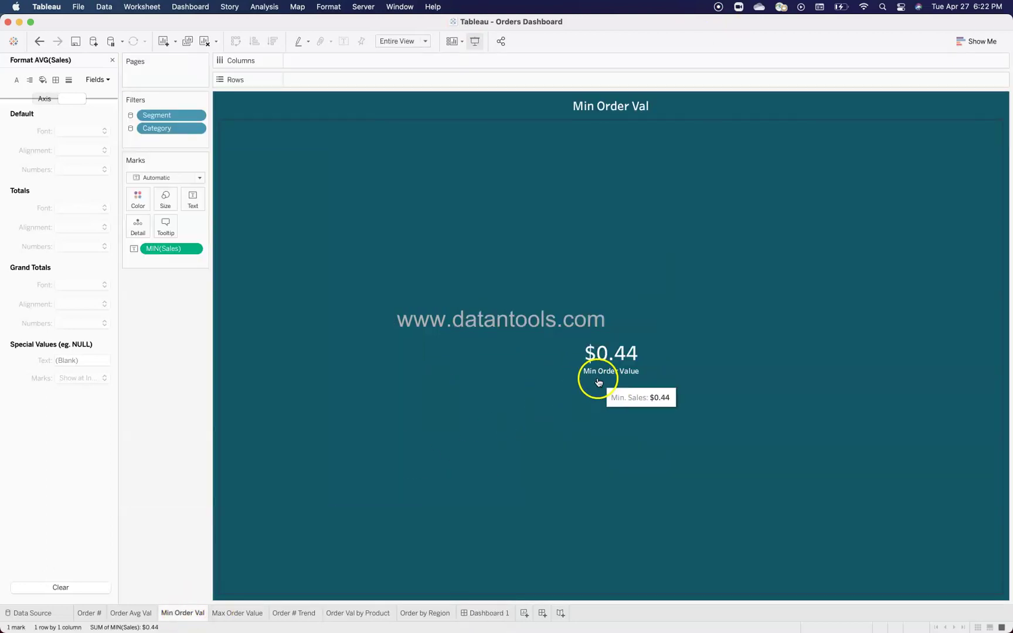
- Review the custom currency format of MAX(Sales) on the Max Order Value sheet, including display units and prefix/suffix, and close it unchanged
left_click(234, 614)
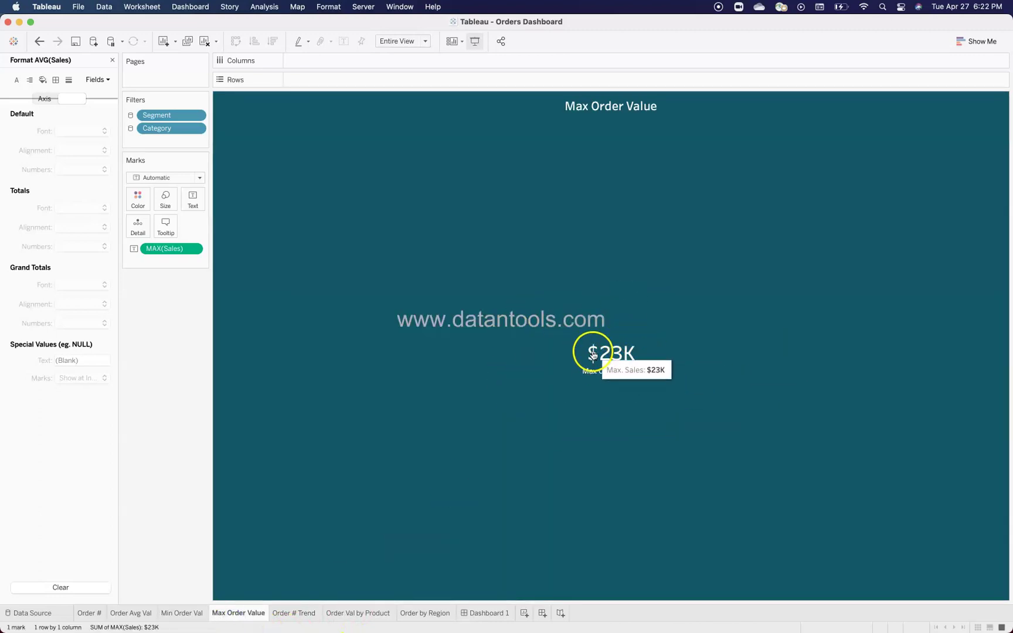
left_click(194, 250)
left_click(194, 294)
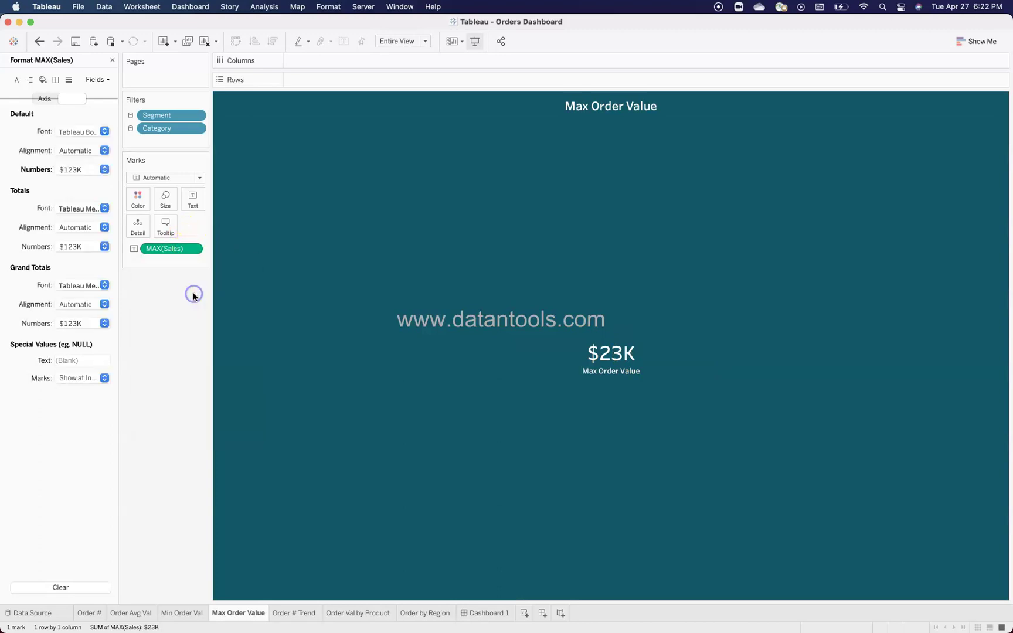
left_click(104, 170)
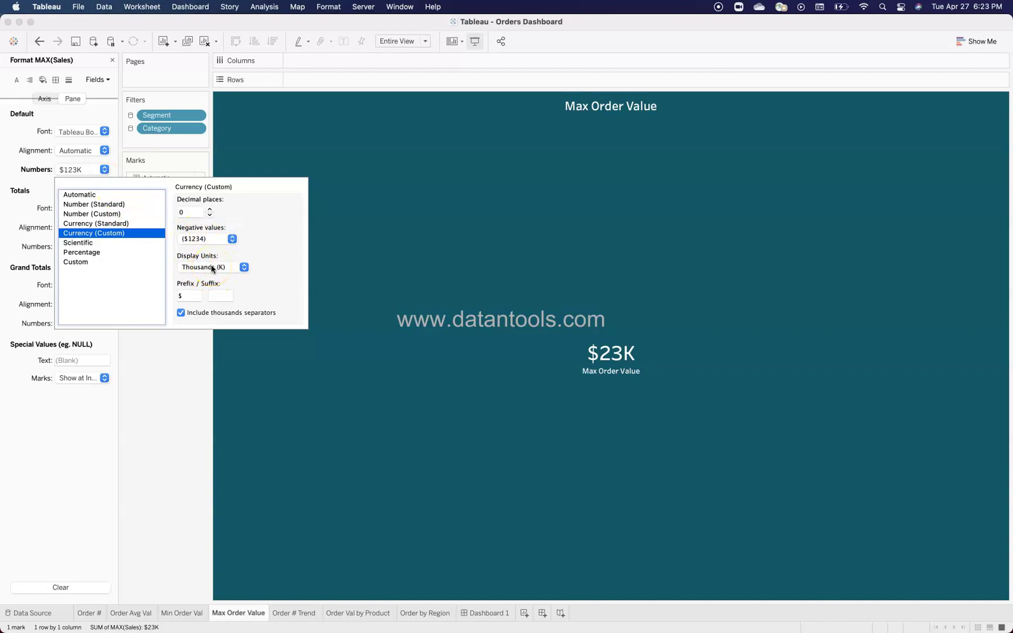
left_click(218, 295)
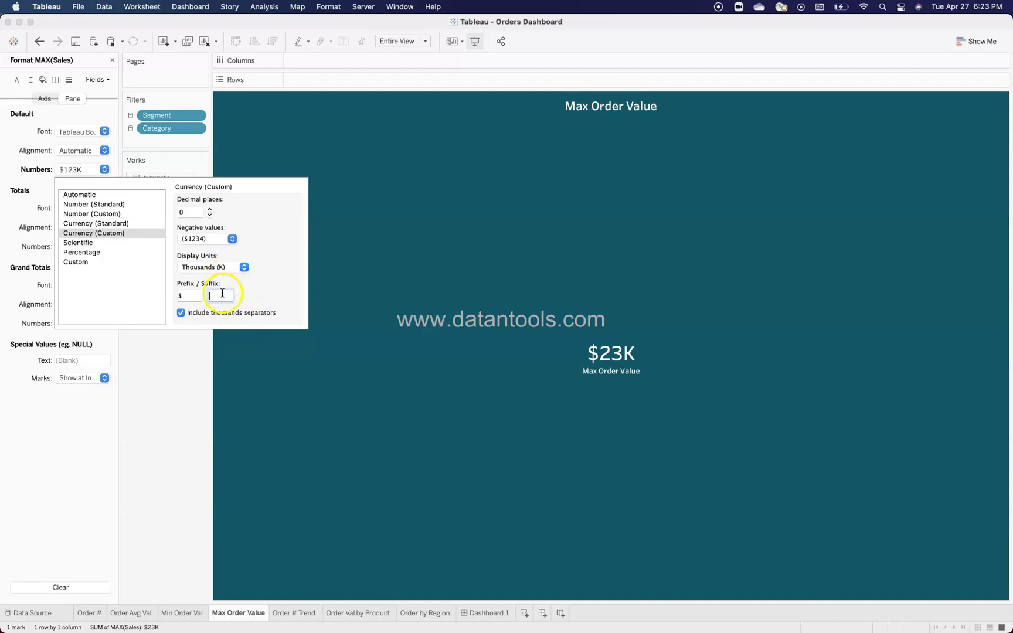
left_click(162, 447)
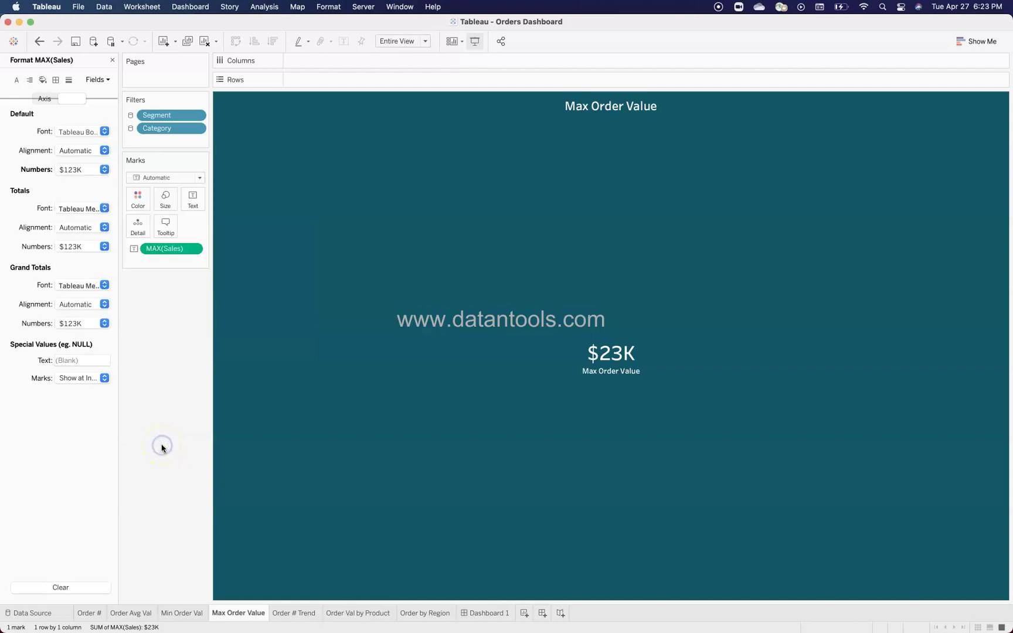
- Try the Linear line type on the Order # Trend chart and return it to Step
mouse_move(291, 617)
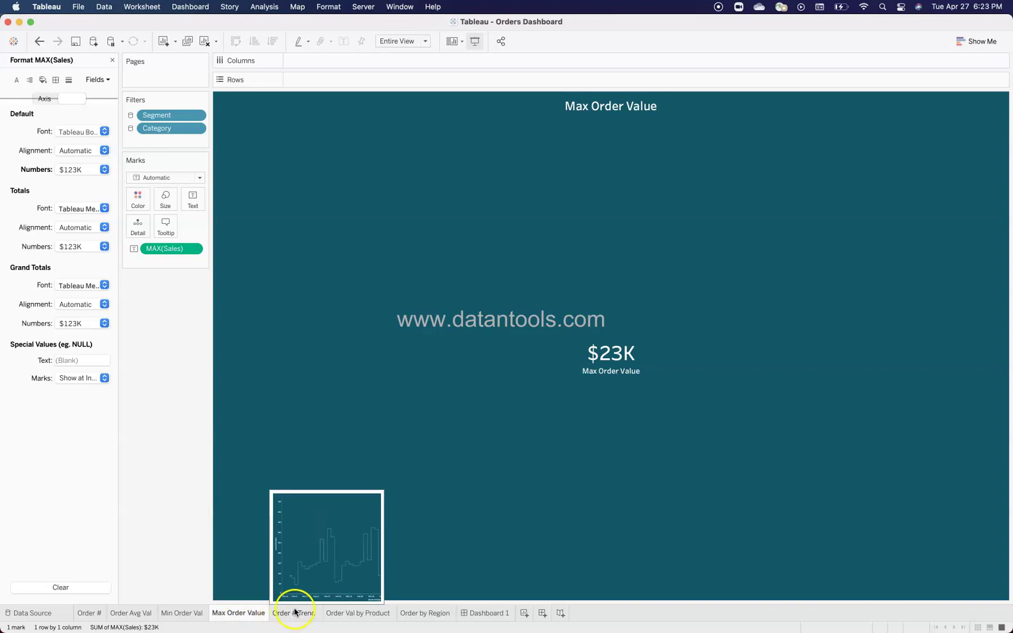
left_click(291, 612)
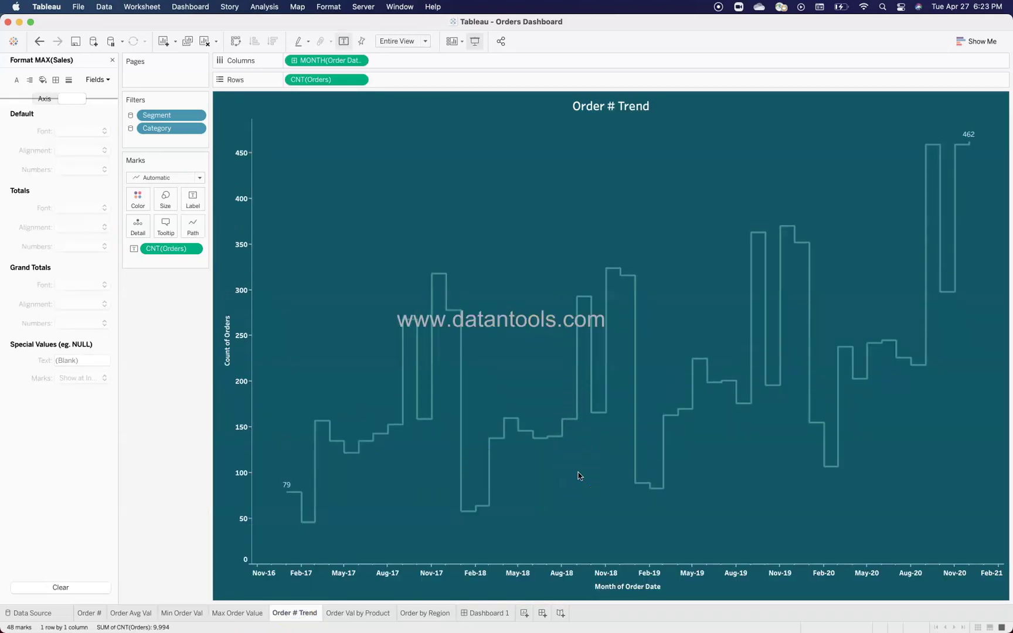
mouse_move(434, 327)
left_click(194, 230)
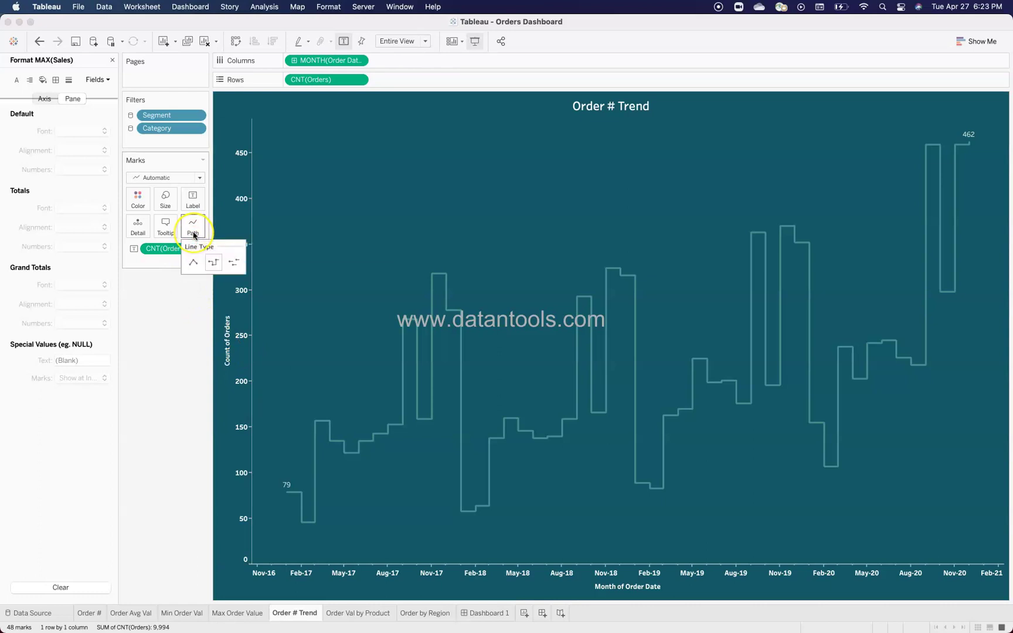
left_click(213, 265)
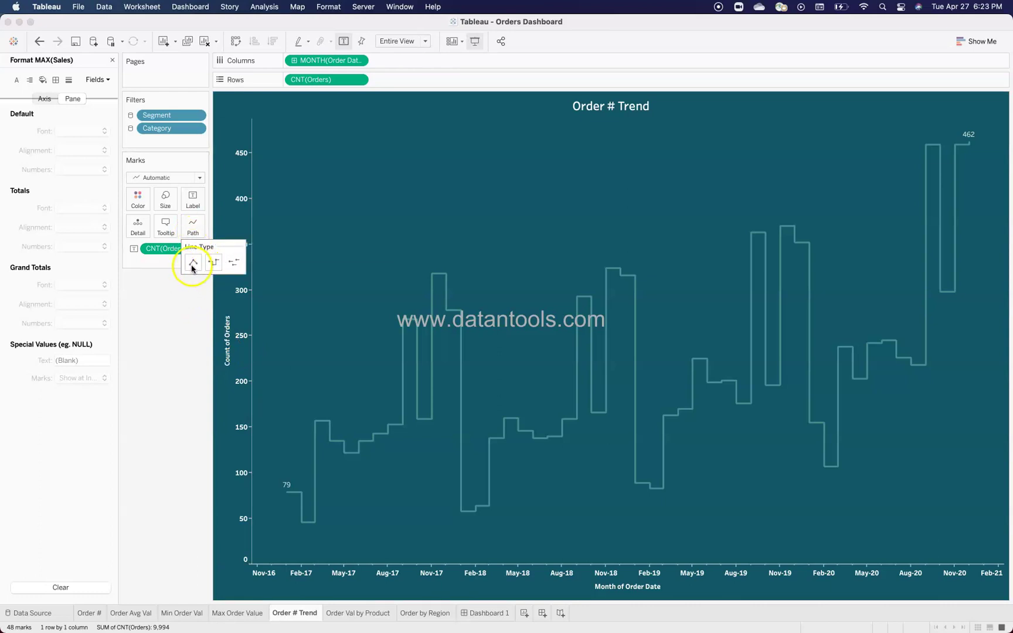
left_click(193, 265)
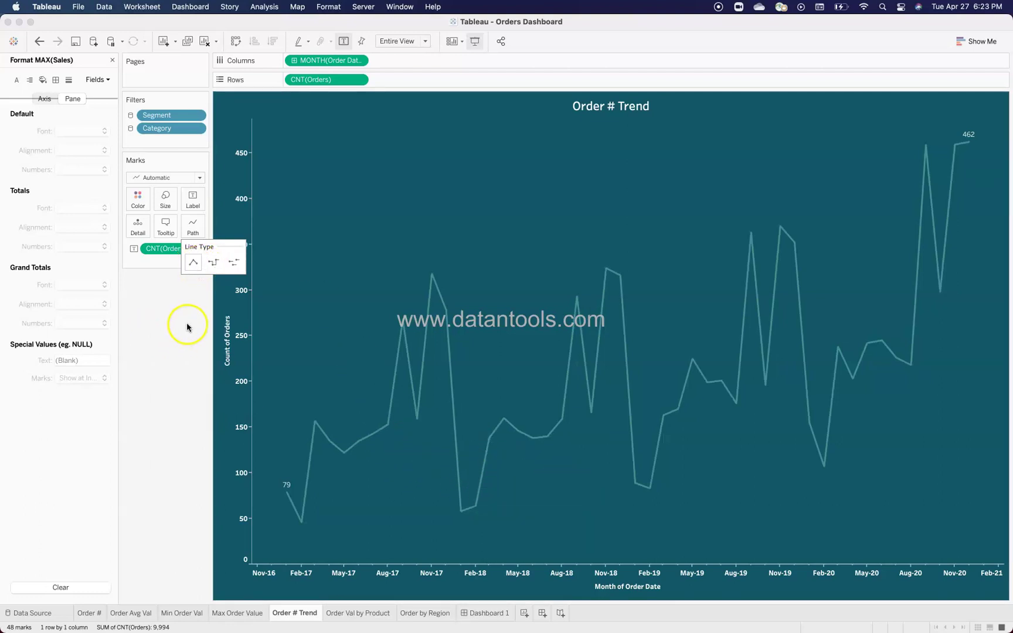
left_click(213, 265)
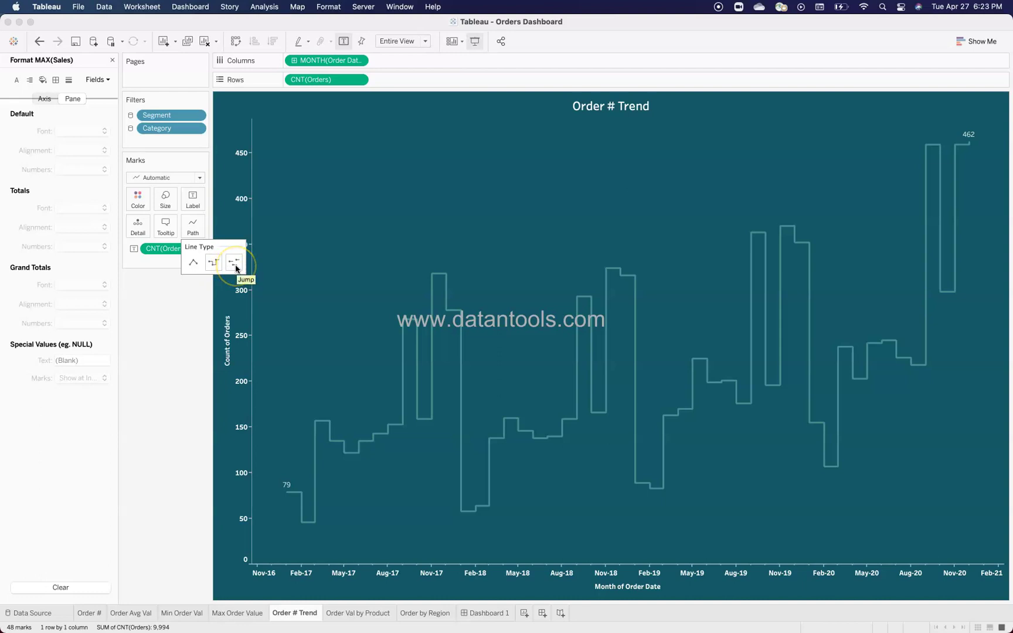
- Try the Jump line type on the order trend, inspect a mark, and restore the Step line type
left_click(235, 265)
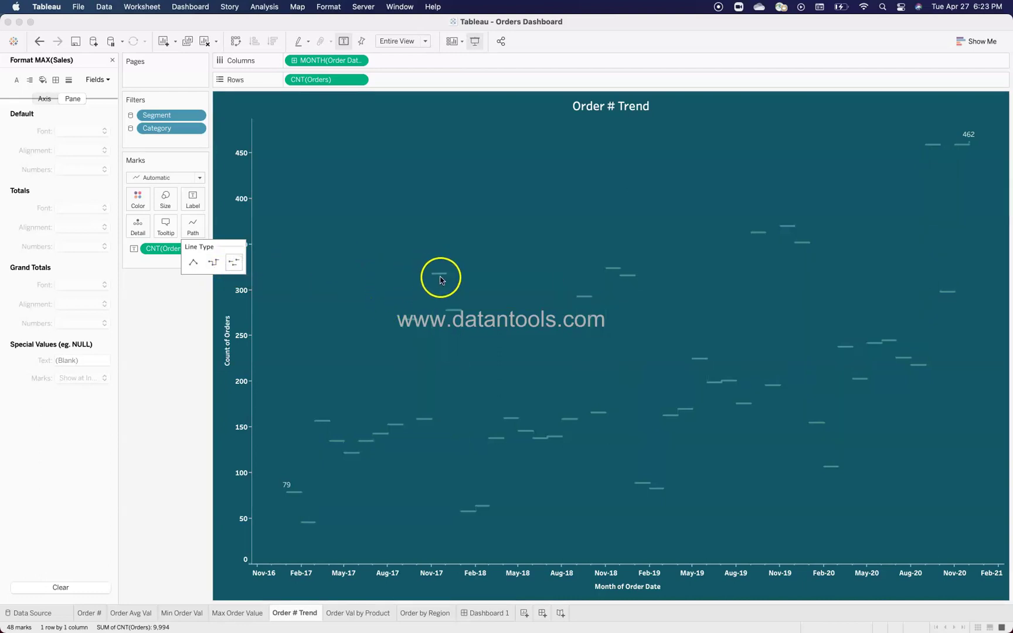
mouse_move(441, 279)
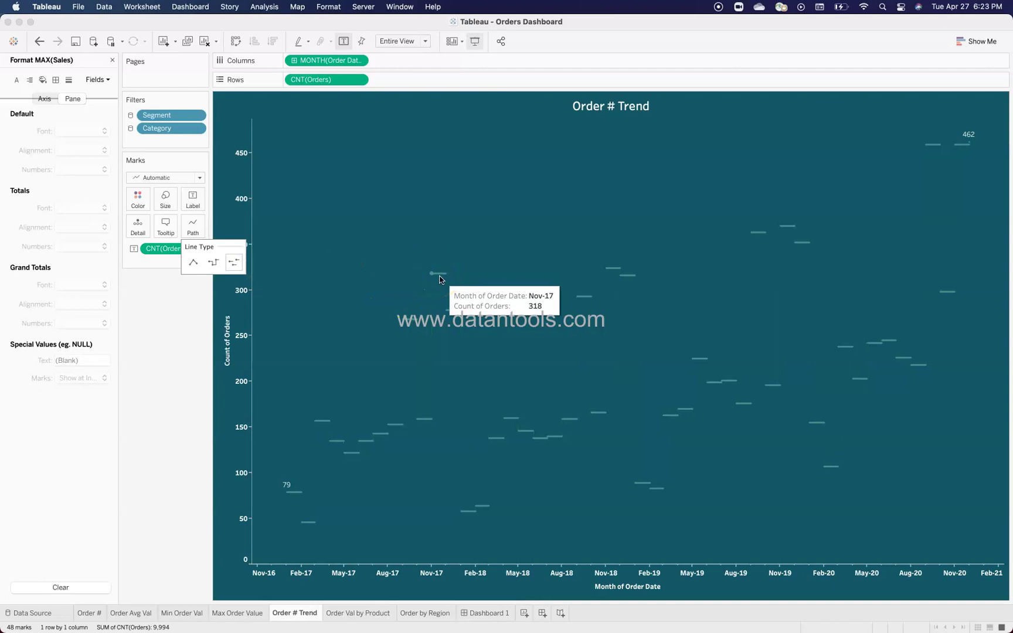
left_click(335, 310)
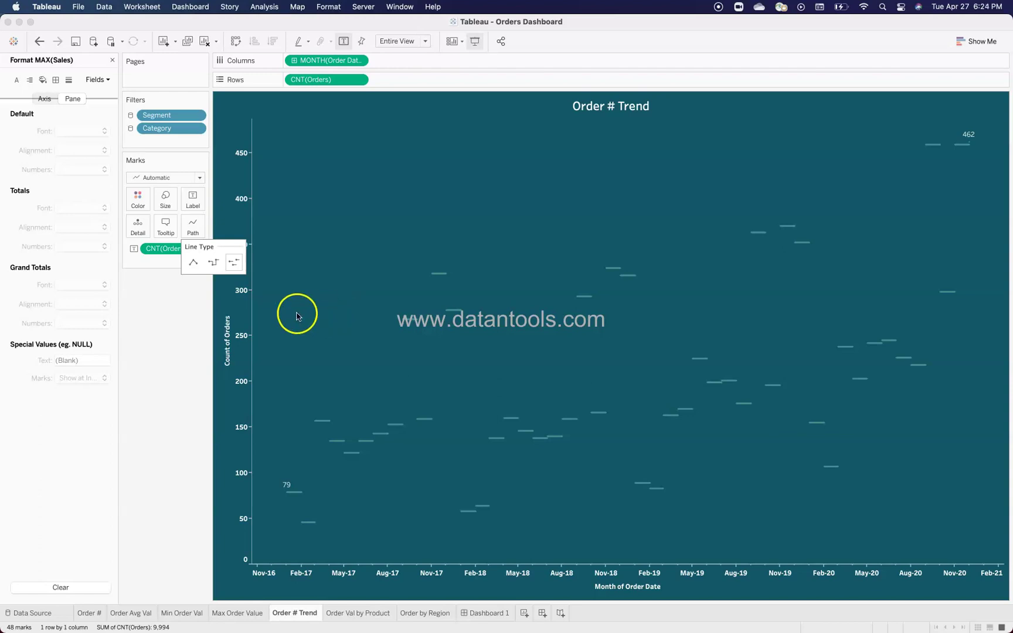
left_click(214, 265)
left_click(346, 336)
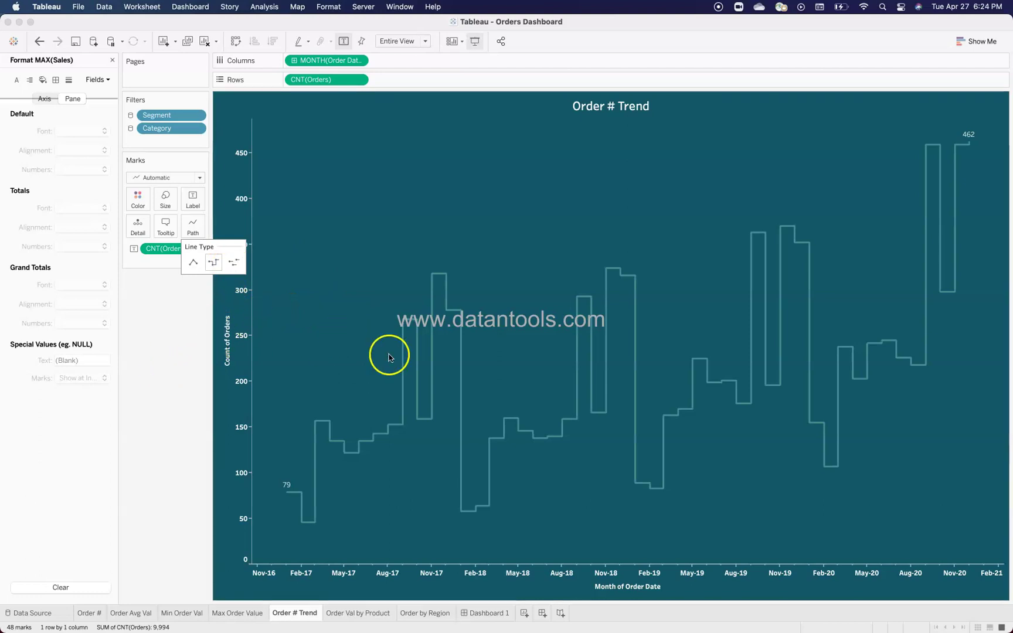
left_click(153, 354)
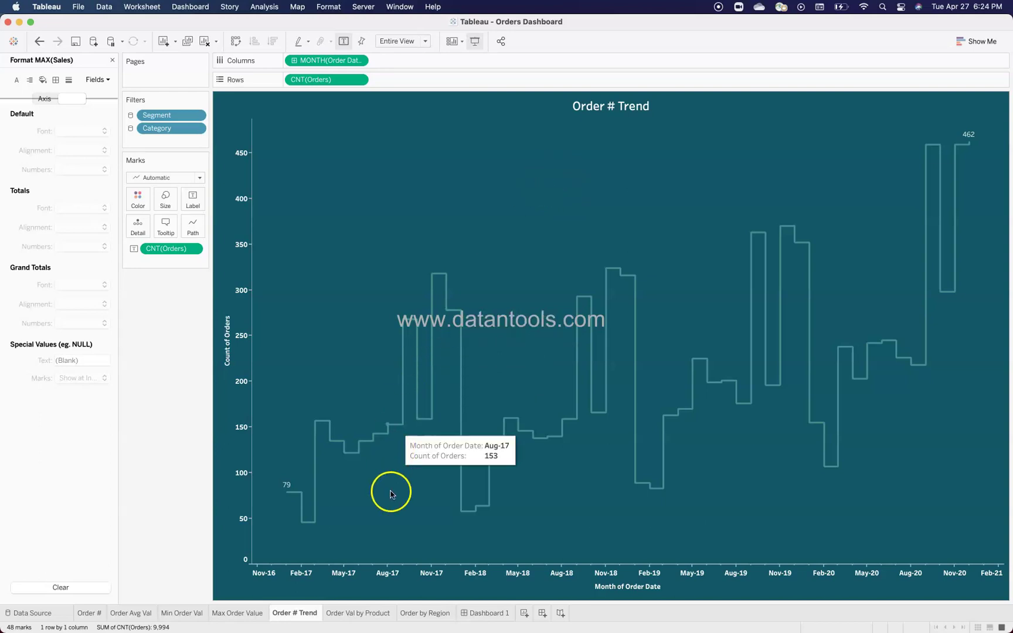
- Inspect the Custom Sequential palette and its base colour for average sales on the Order Val by Product treemap, cancelling the colour edit
left_click(356, 613)
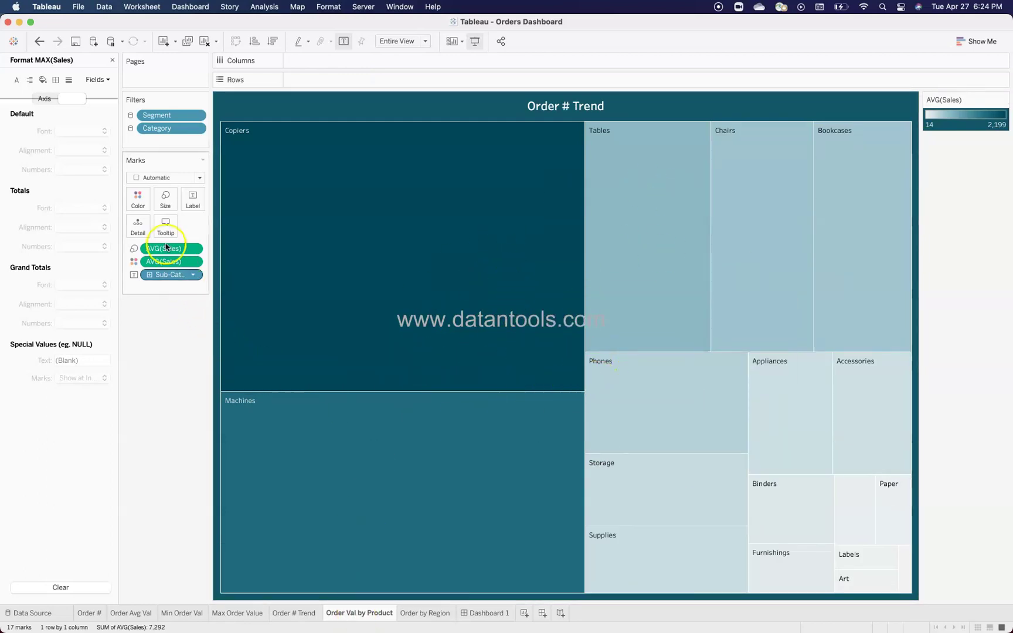
left_click(138, 199)
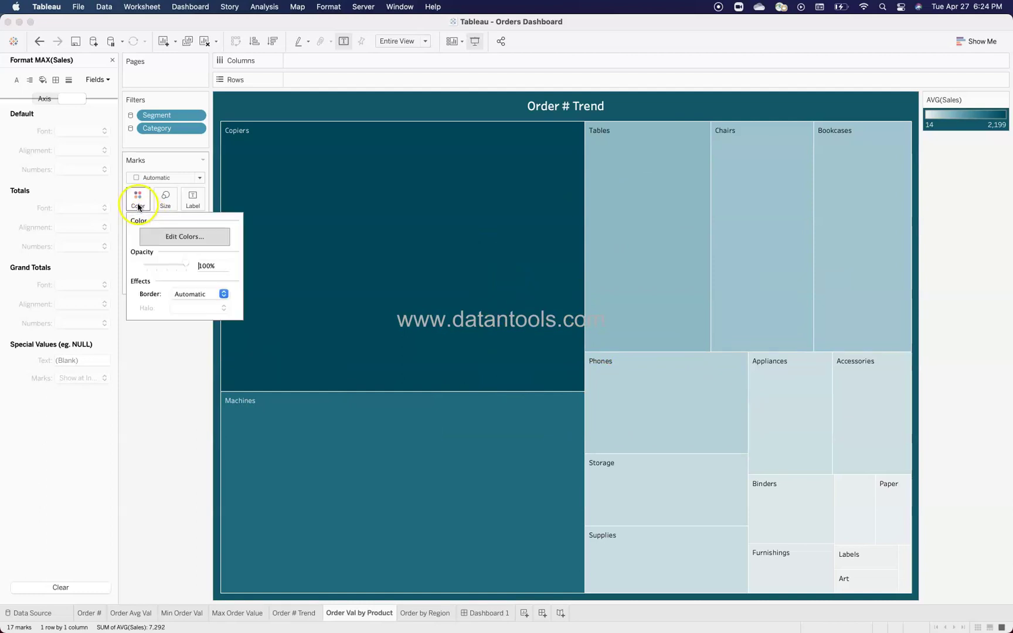
left_click(165, 234)
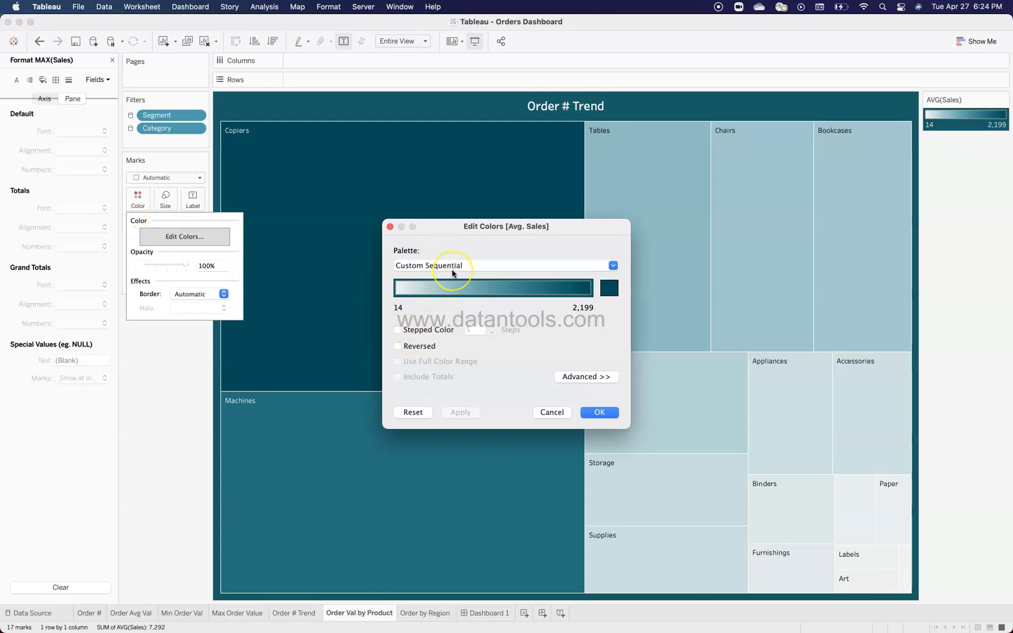
left_click(608, 289)
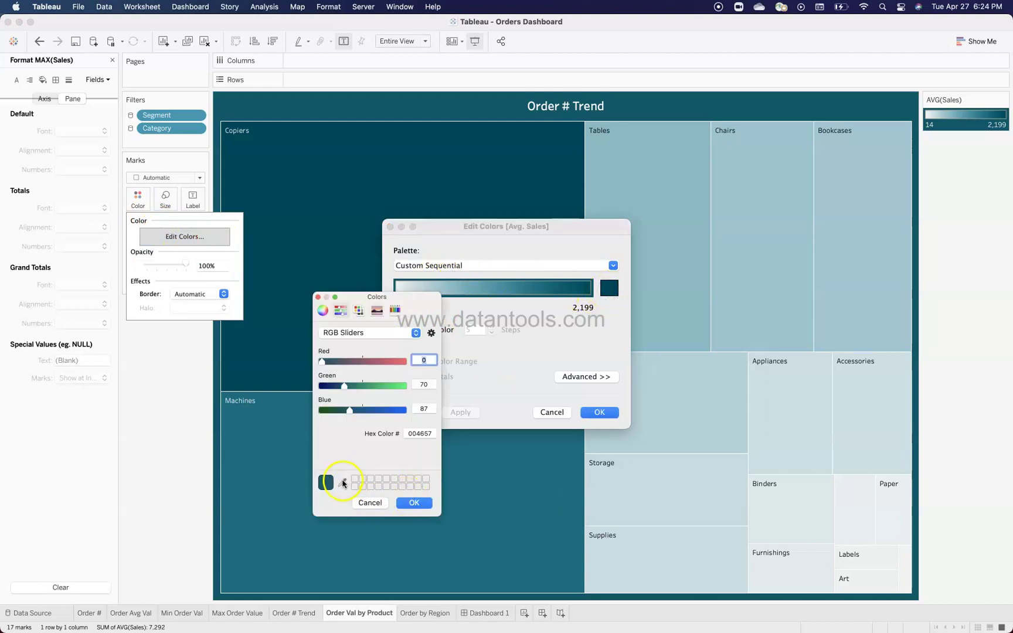
left_click(343, 483)
left_click(408, 504)
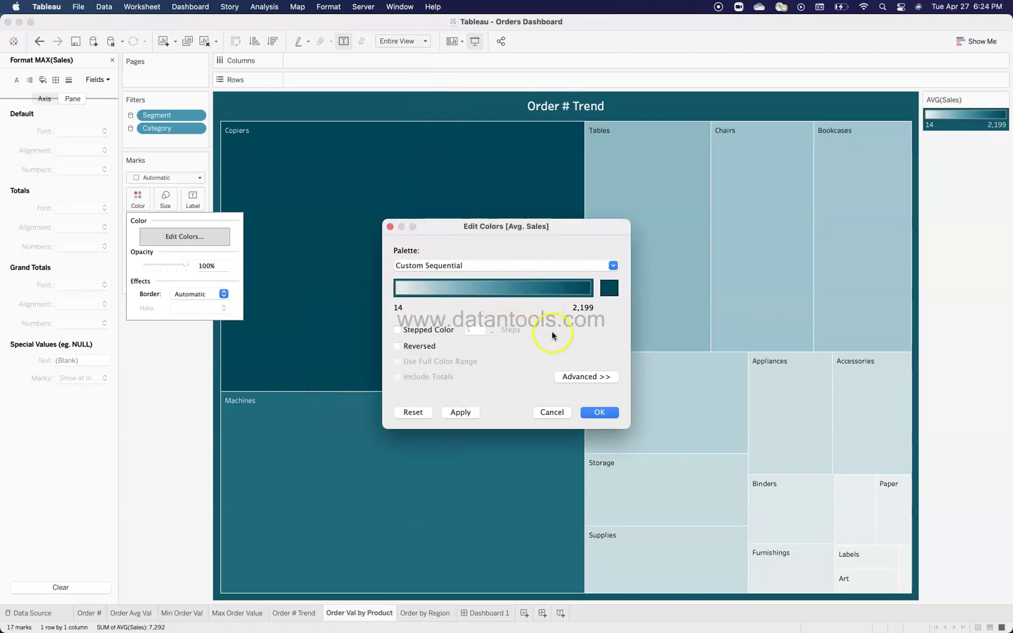
left_click(551, 412)
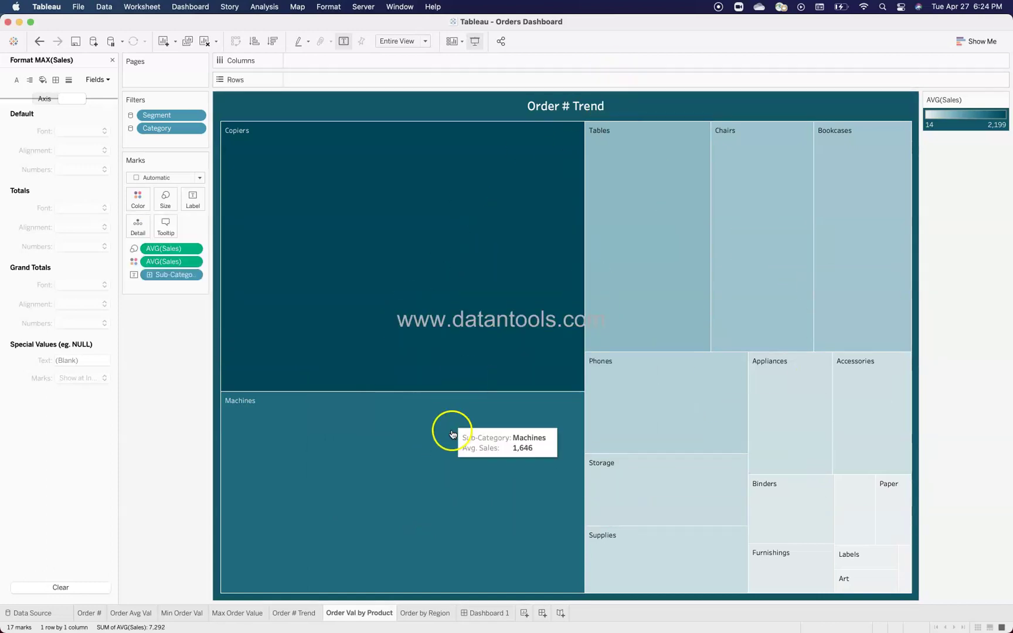
- Compare the Order by Region stacked bar sheet with its chart on Dashboard 1
left_click(426, 617)
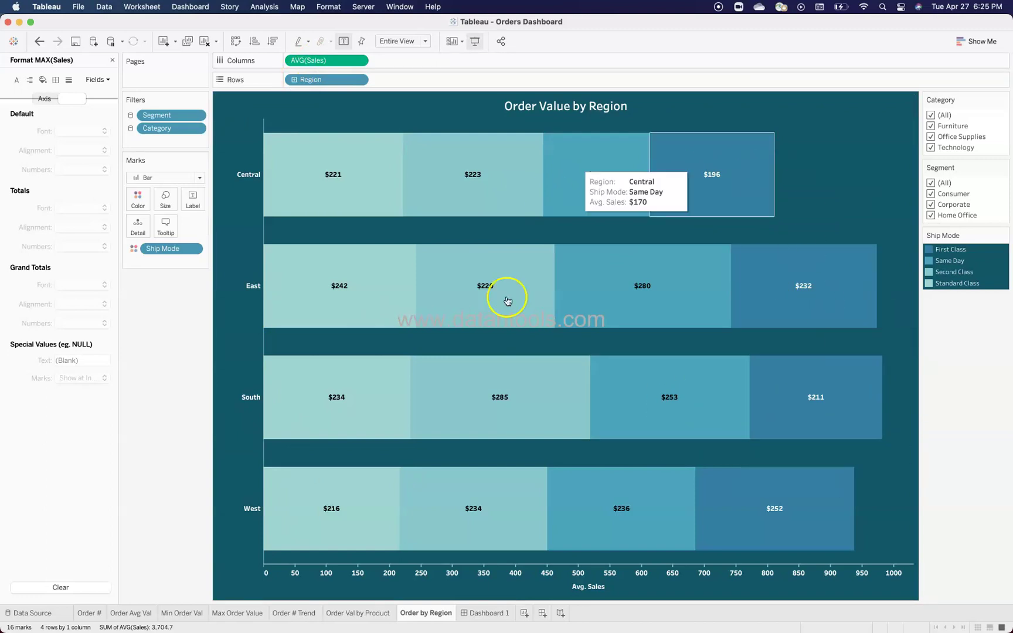
left_click(485, 613)
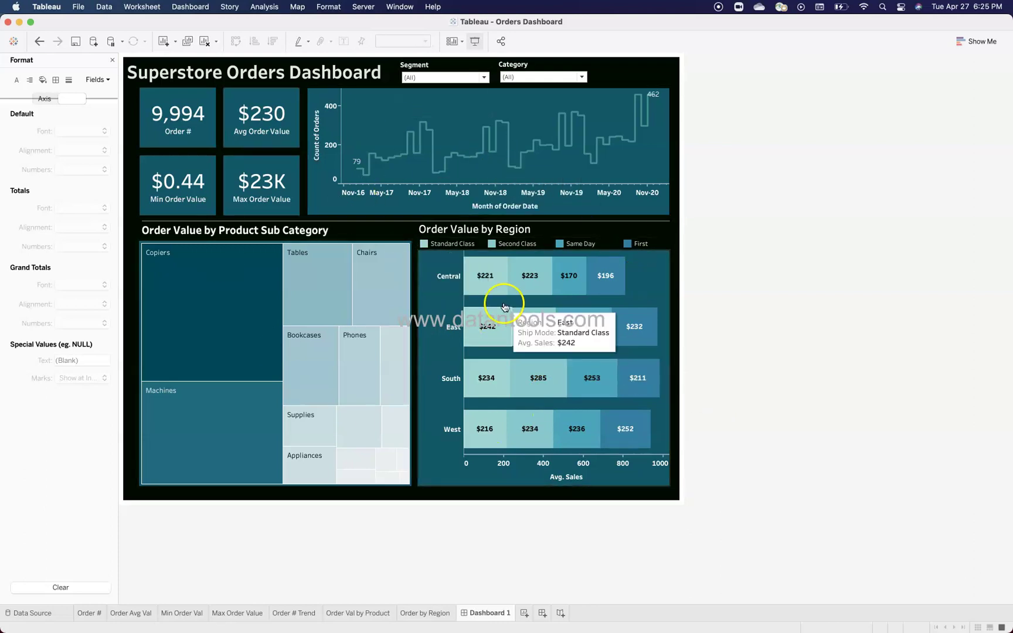
- Close the Format pane and examine the layout settings of the floating Order # tile on the dashboard
left_click(112, 60)
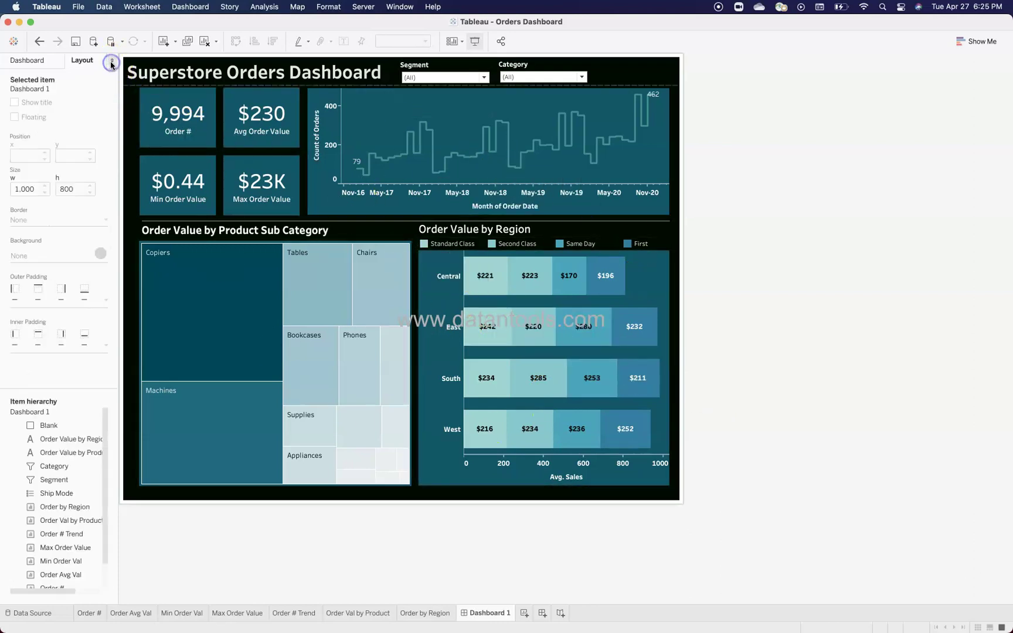
left_click(191, 98)
mouse_move(180, 83)
left_mouse_down()
mouse_move(402, 93)
mouse_move(389, 164)
mouse_move(200, 102)
mouse_move(181, 84)
left_mouse_up()
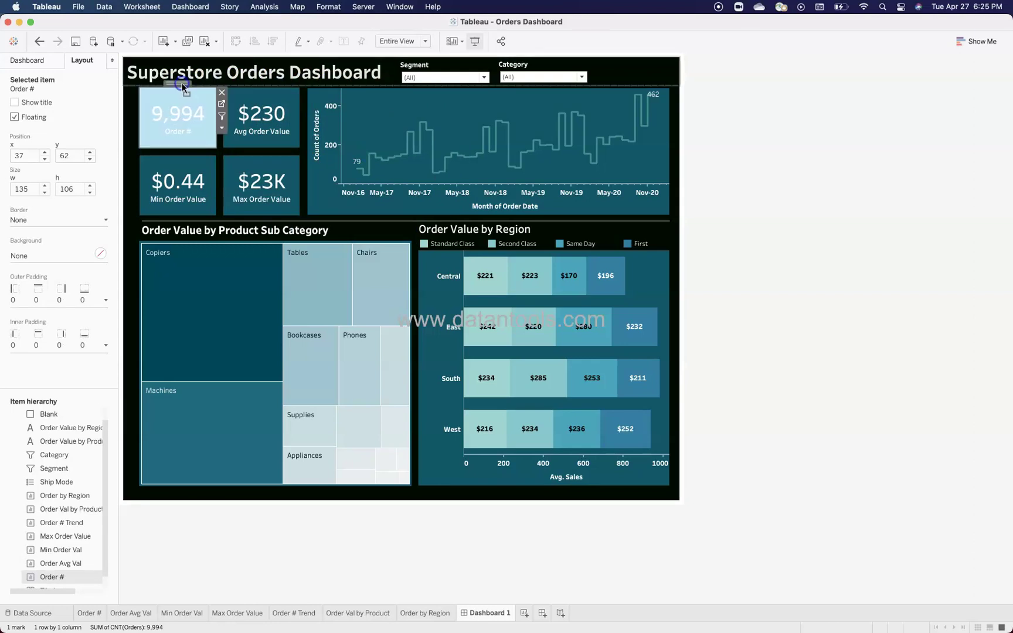
left_click(877, 315)
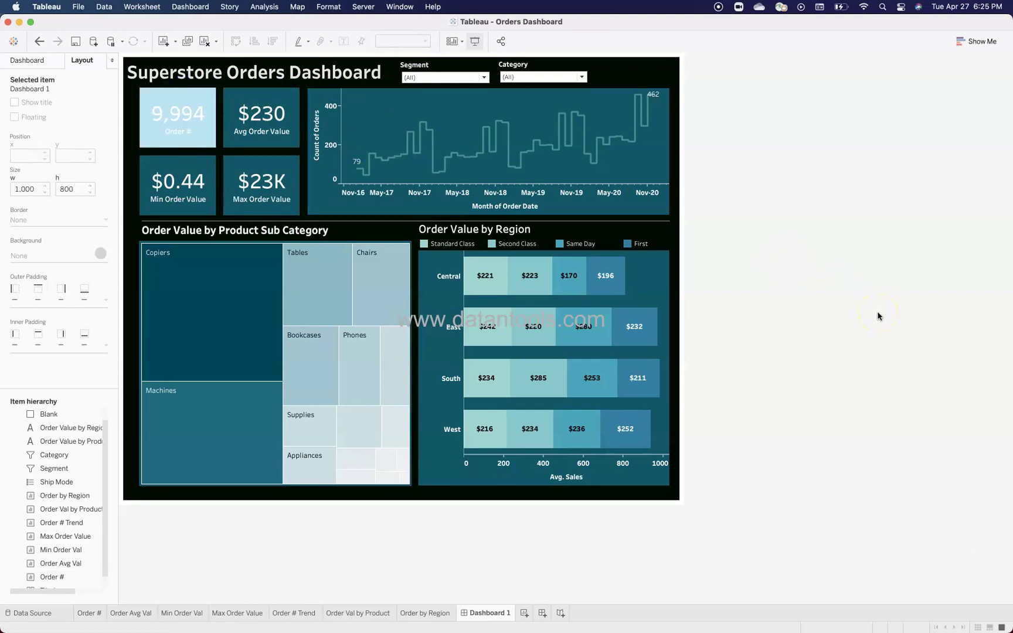
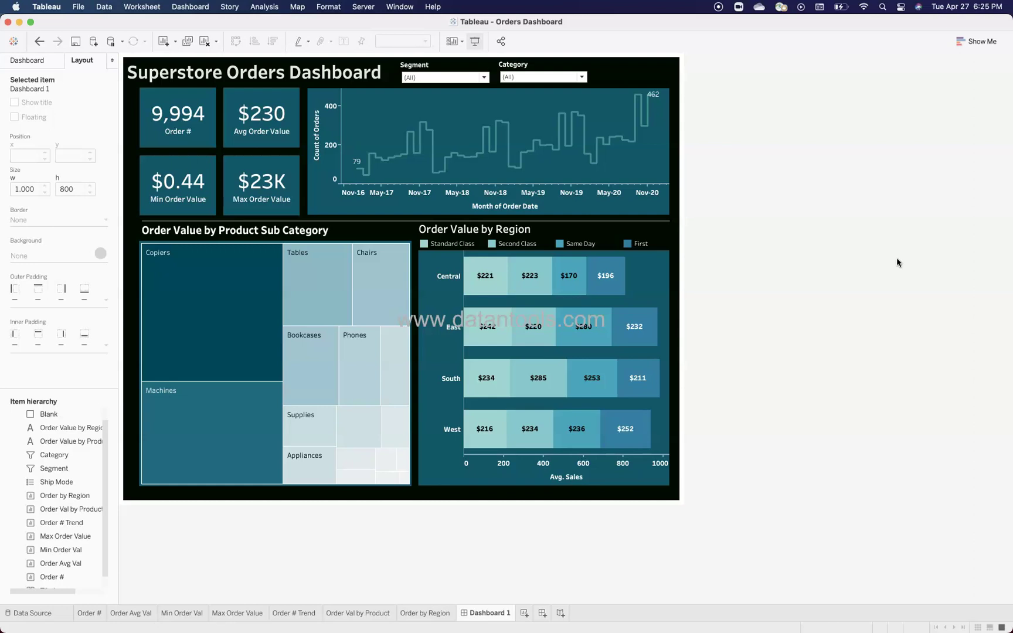
- Select the dashboard's Tiled container and expand it in the item hierarchy to examine its contents
left_click(675, 59)
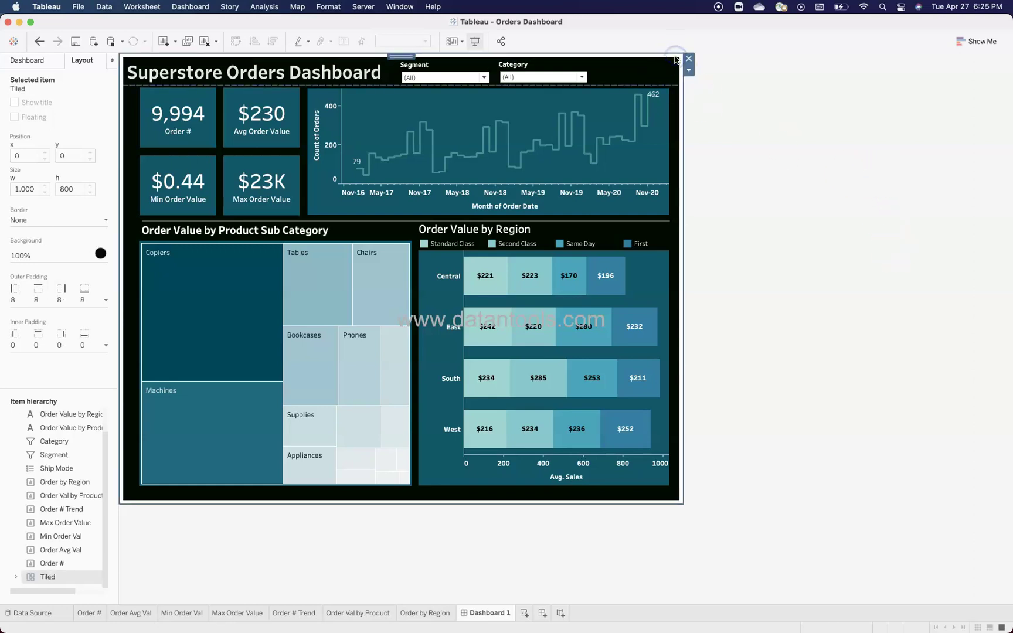
left_click(684, 102)
left_click(681, 105)
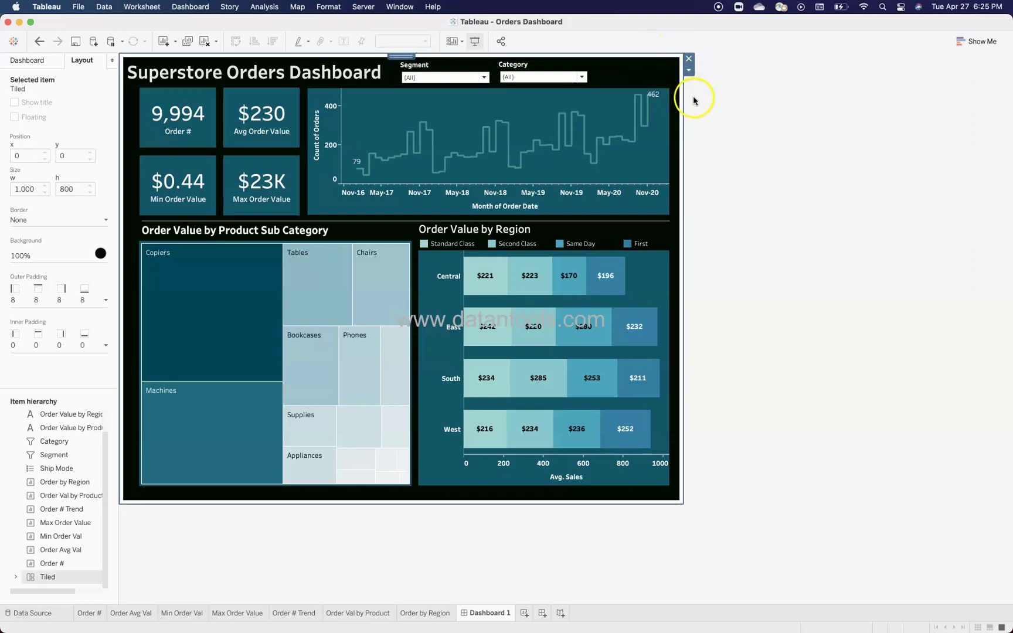
left_click(16, 577)
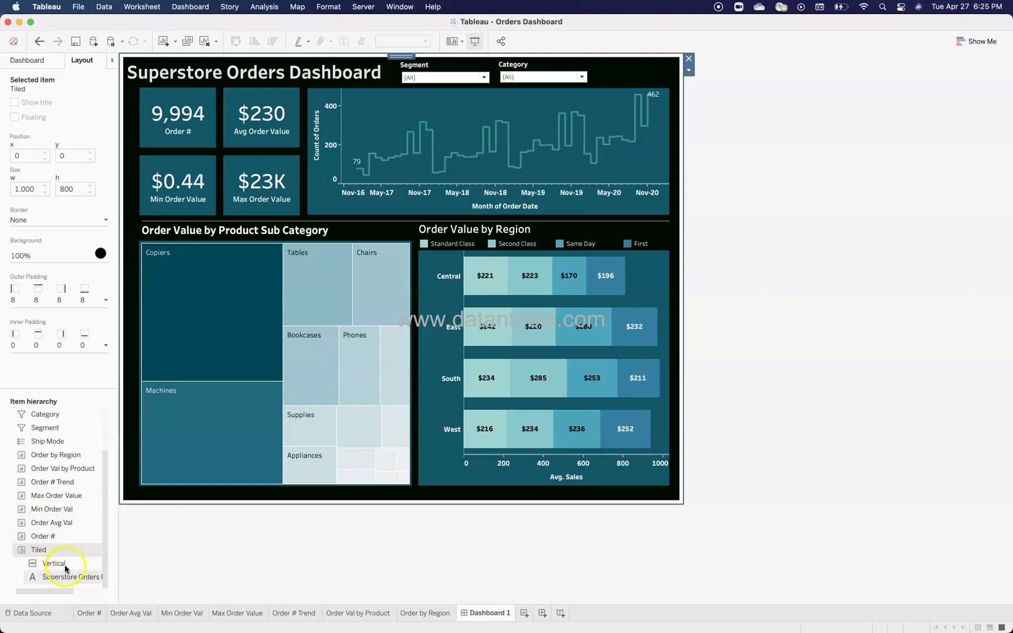
- Inspect the Tiled container's custom background colour, cancel the colour picker, and select the Superstore Orders Dashboard title to view its layout settings
left_click(101, 253)
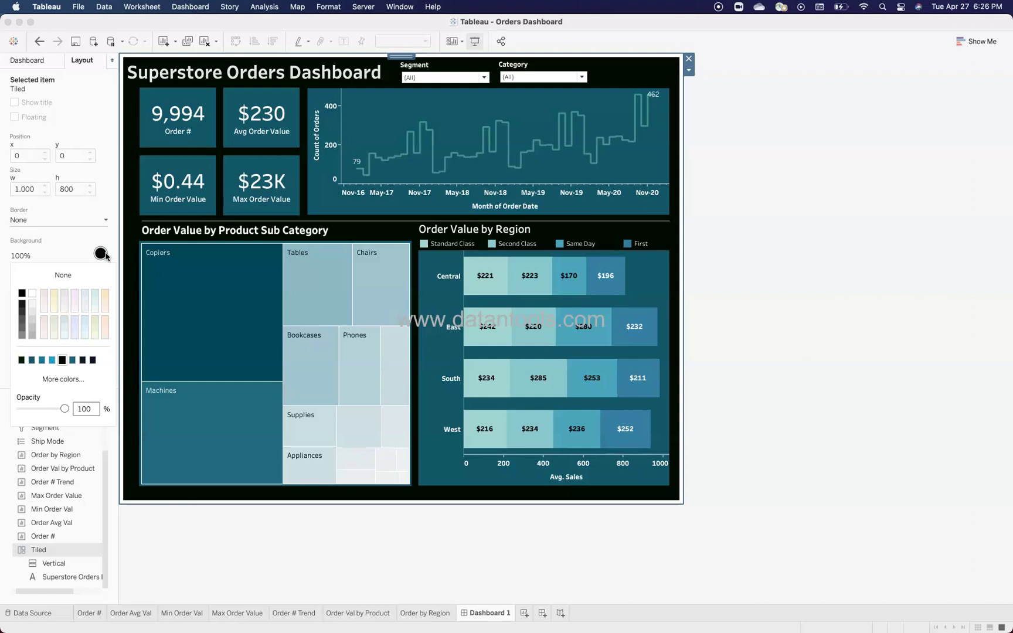
left_click(102, 253)
left_click(102, 254)
left_click(75, 380)
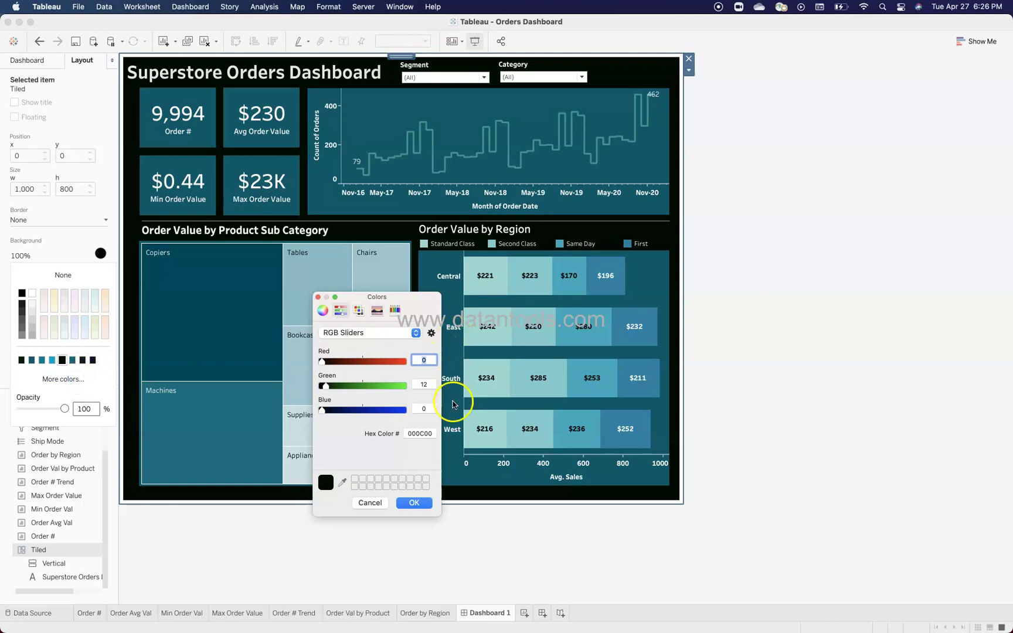
left_click(378, 504)
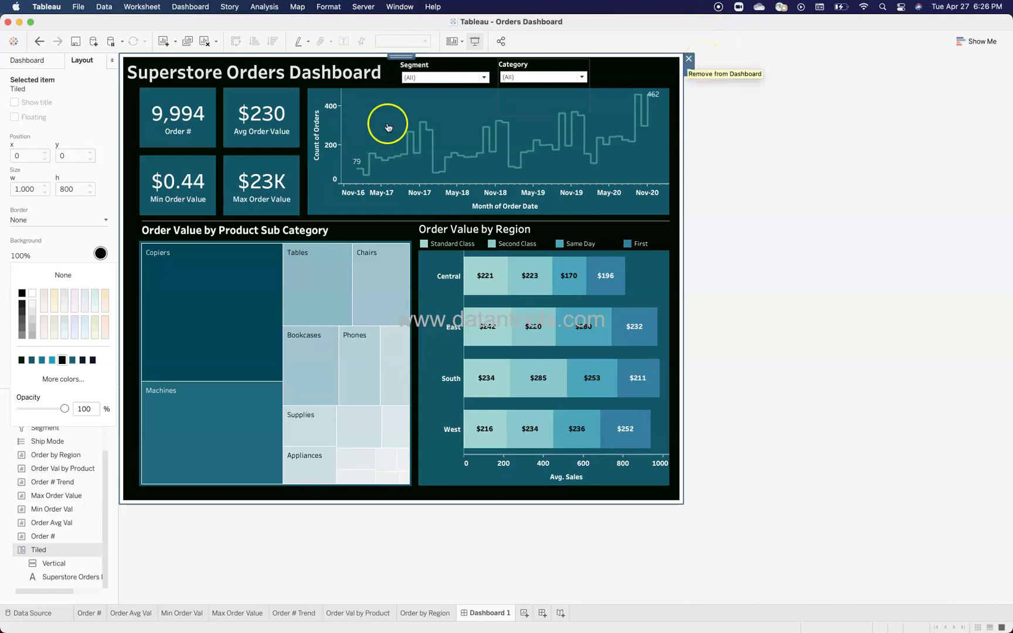
left_click(346, 77)
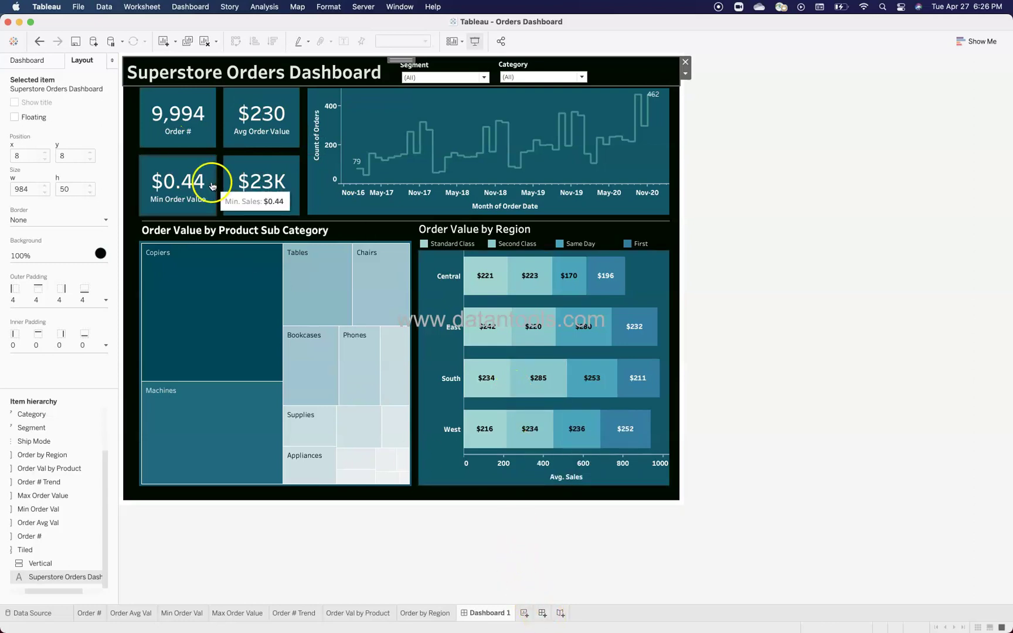
- Create a second dashboard and add the Order # sheet to it as a tiled view
left_click(542, 613)
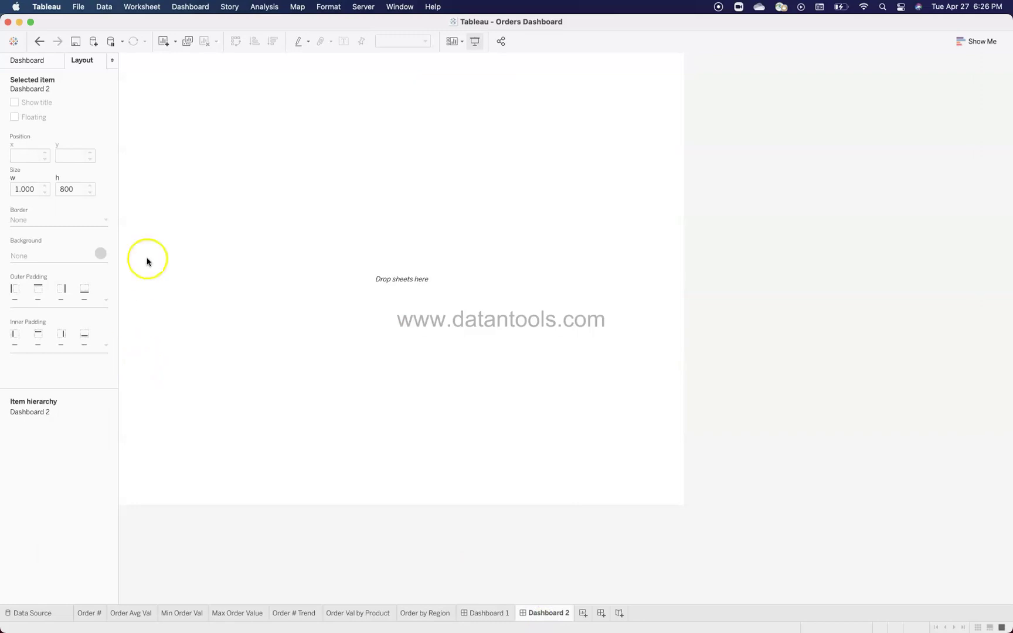
left_click(42, 60)
left_click_drag(73, 191, 400, 102)
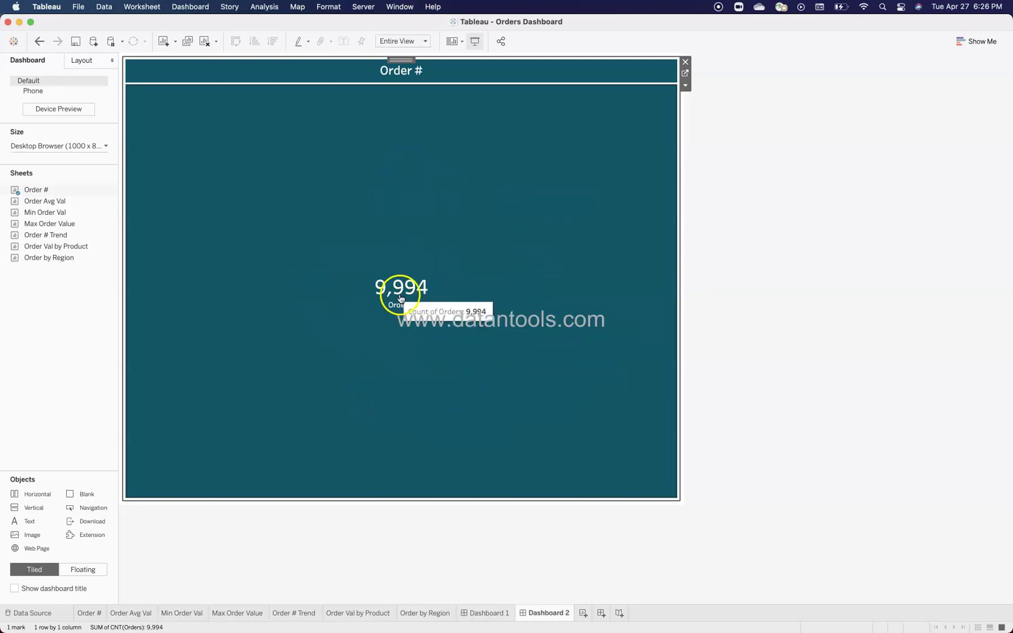
- Examine the fit options of the Order # sheet and compare the sheet with its view on Dashboard 2
left_click(89, 612)
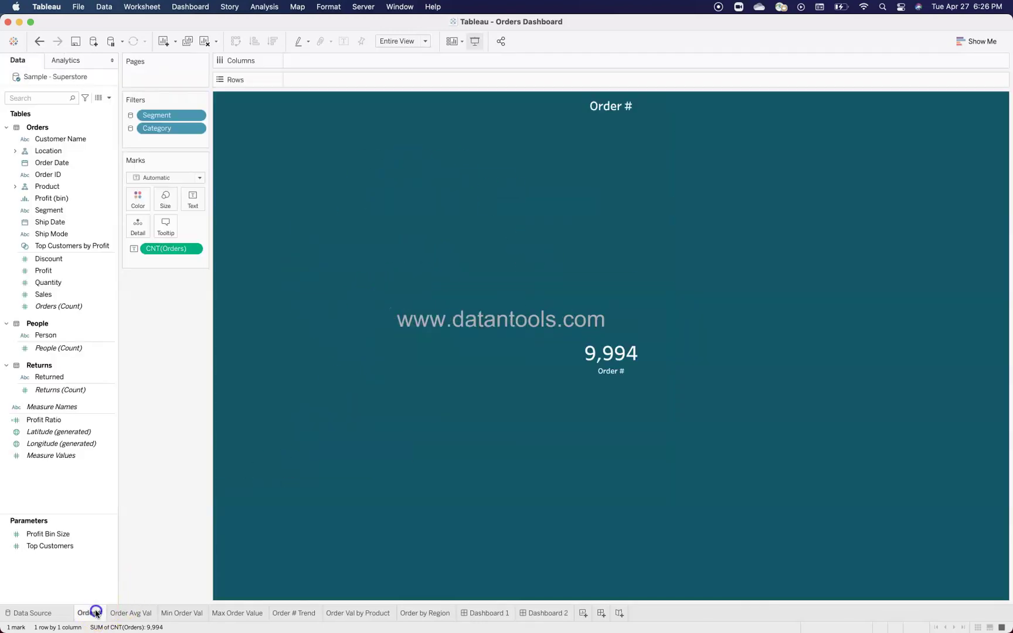
left_click(426, 42)
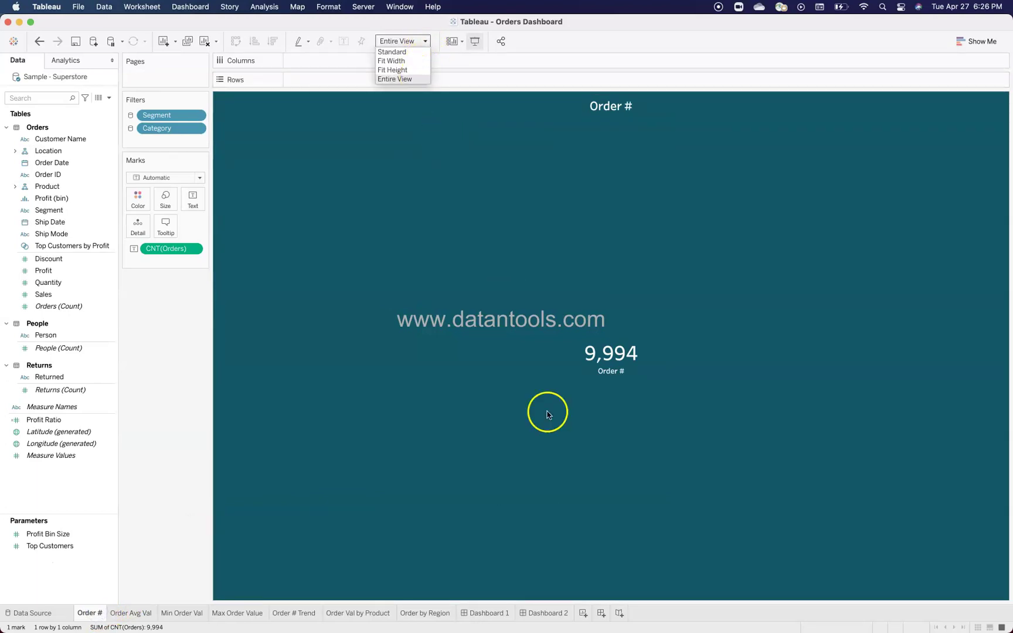
left_click(554, 616)
left_click(554, 613)
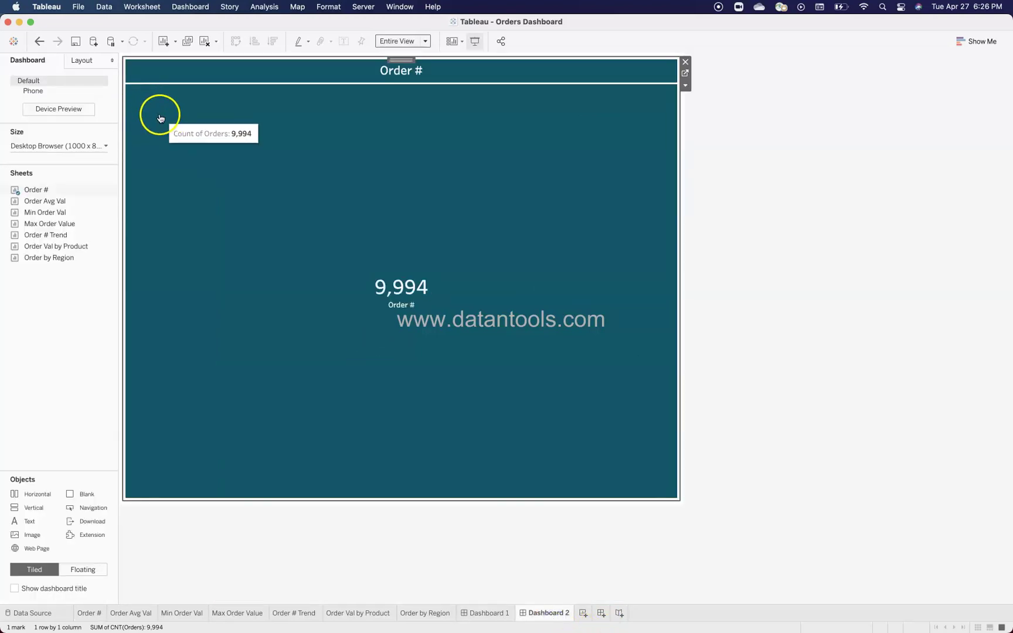
left_click(89, 613)
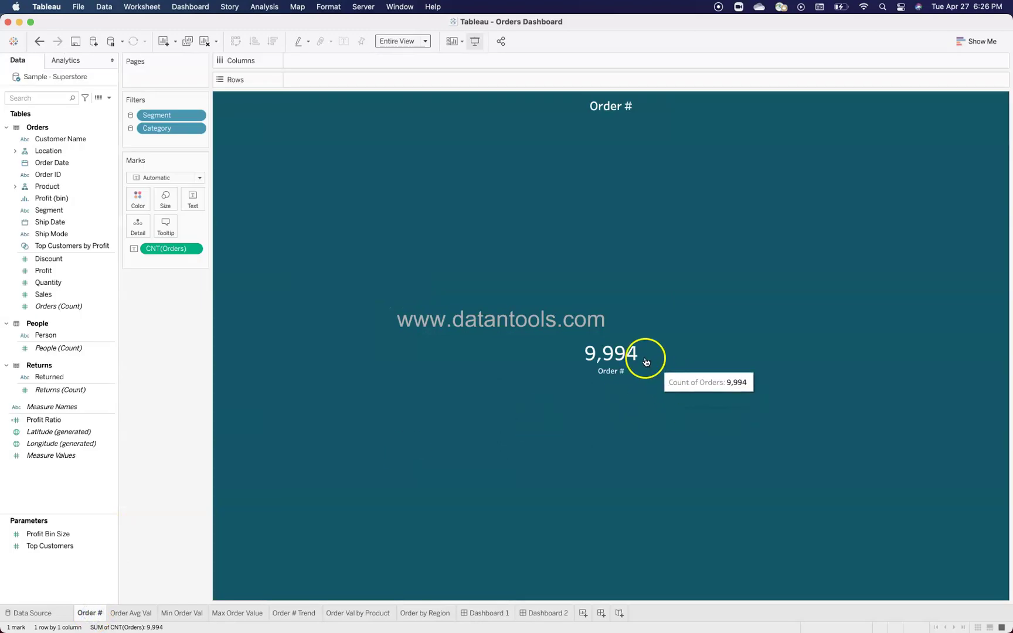
left_click(425, 41)
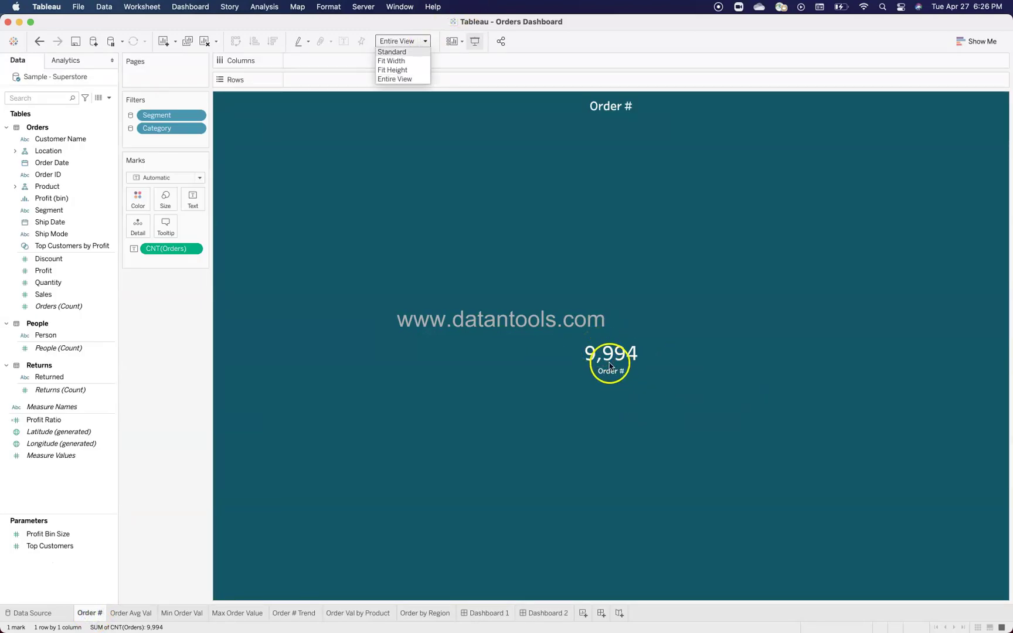
- Inspect the text alignment options of the Order # sheet's label, then close them and clear the mark selection
left_click(191, 209)
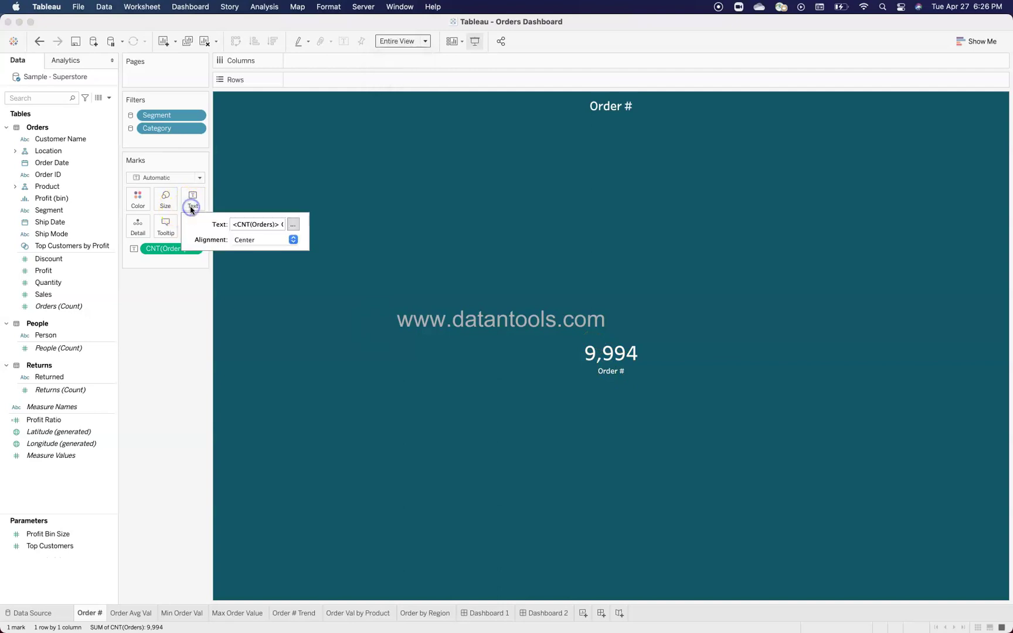
left_click(293, 240)
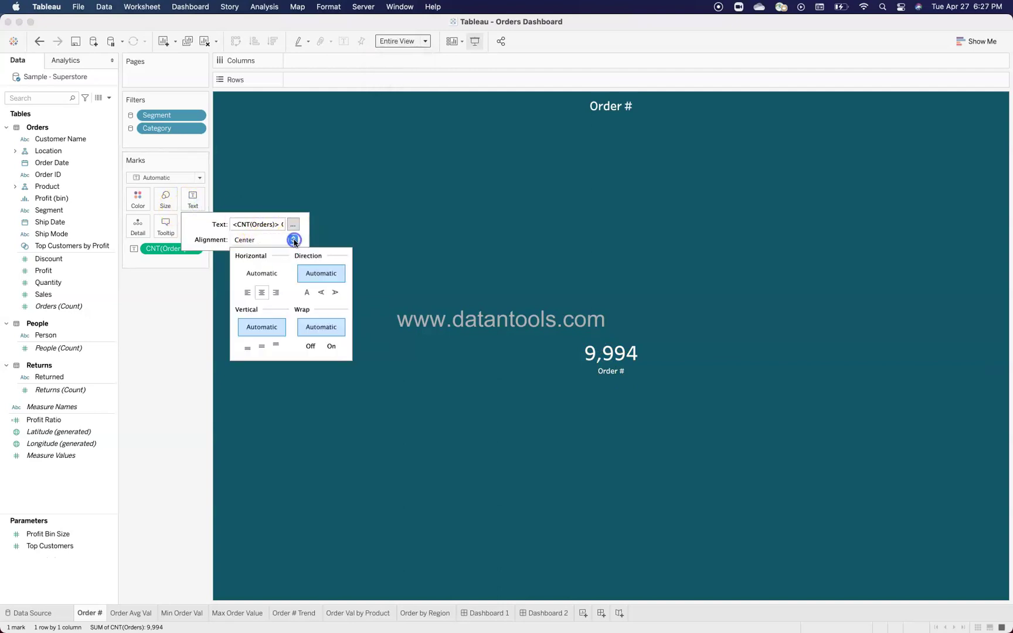
left_click(470, 436)
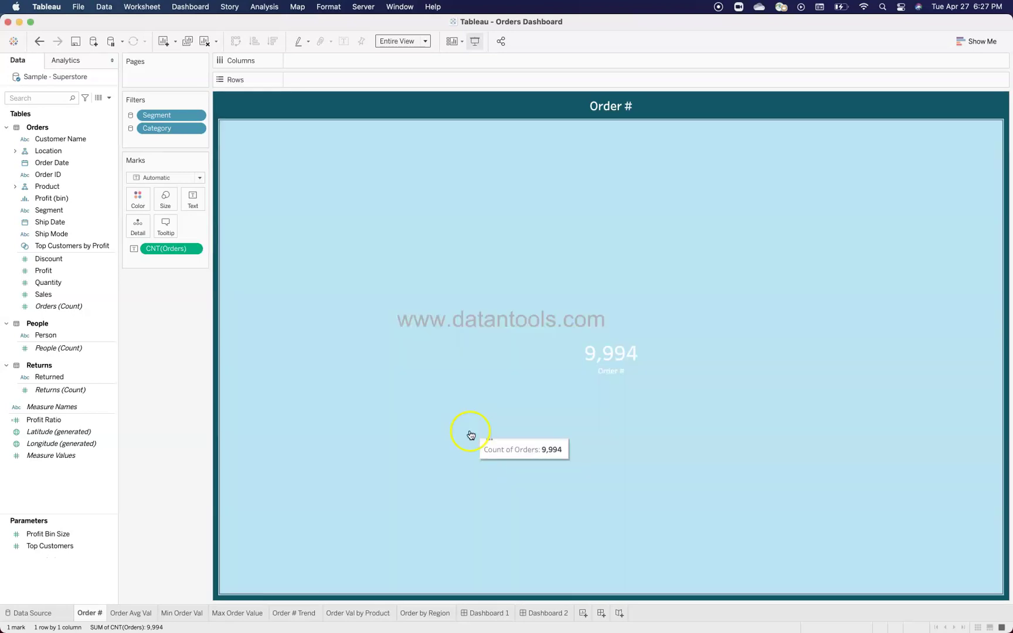
left_click(612, 407)
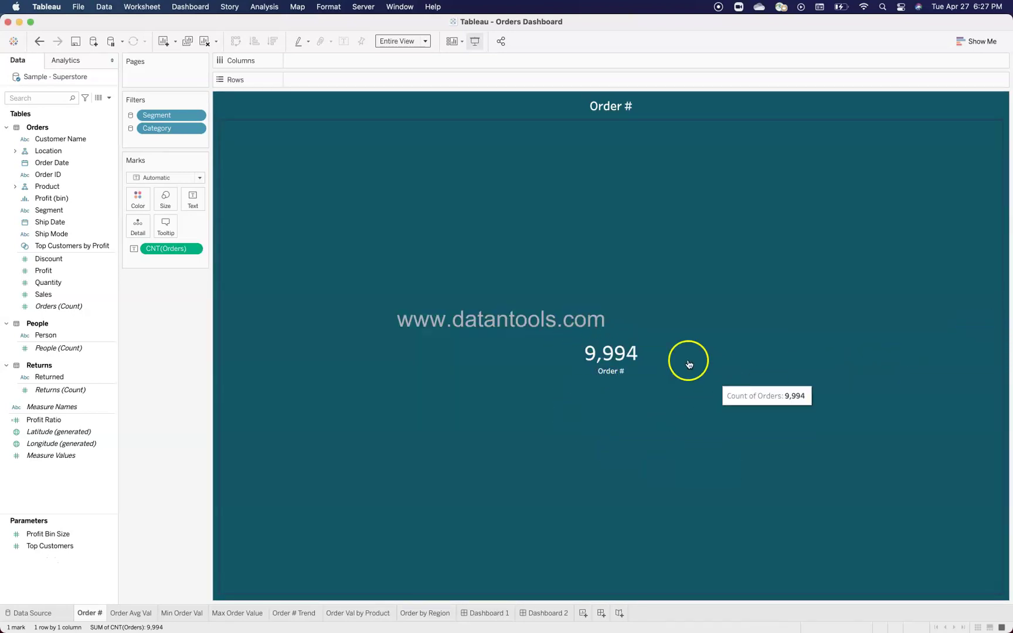
- Check the Order # tile on Dashboard 1 and remove the tiled Order # view from Dashboard 2
left_click(491, 613)
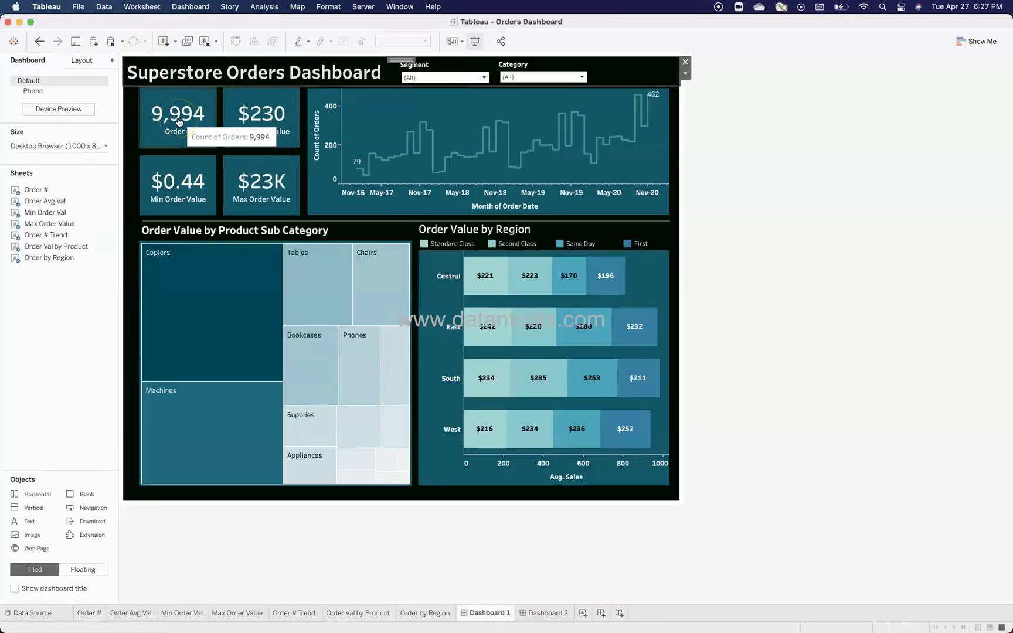
left_click(548, 614)
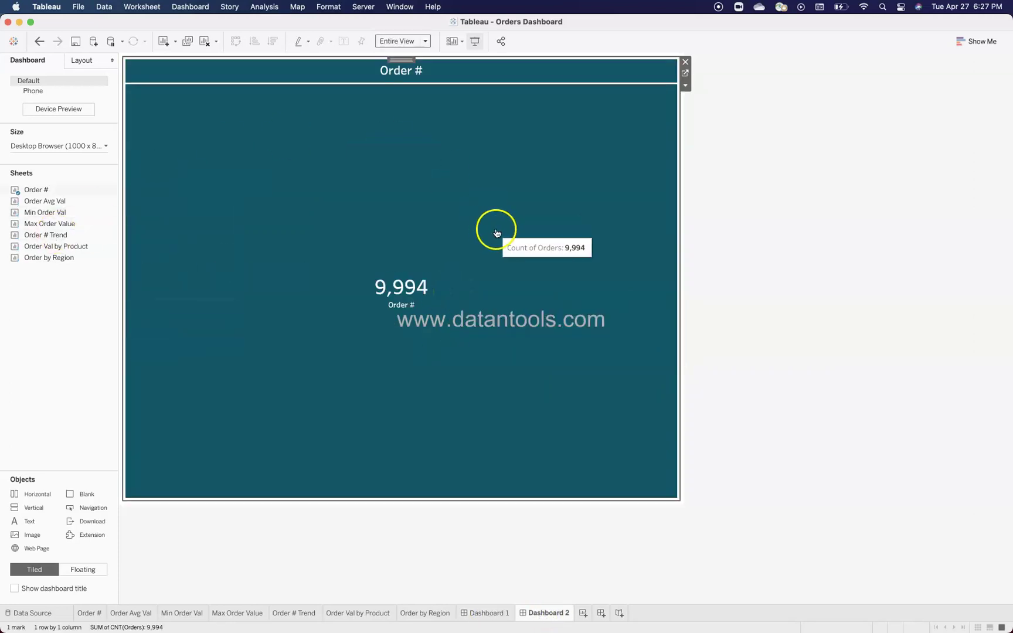
left_click(685, 61)
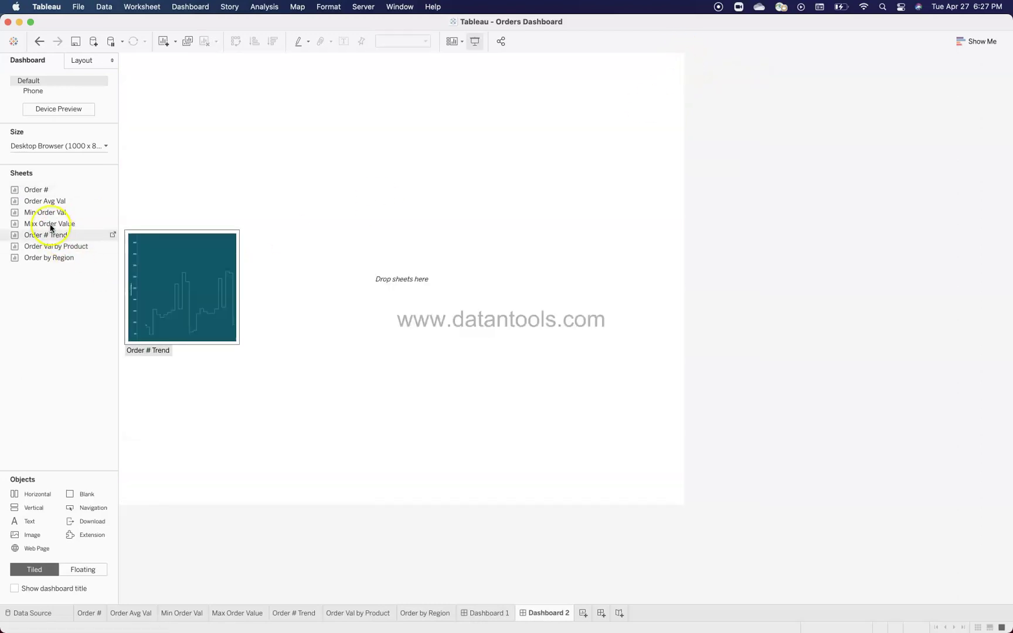
- Place the Order # sheet on Dashboard 2 as a floating view and hide its title
left_click_drag(52, 192, 208, 140)
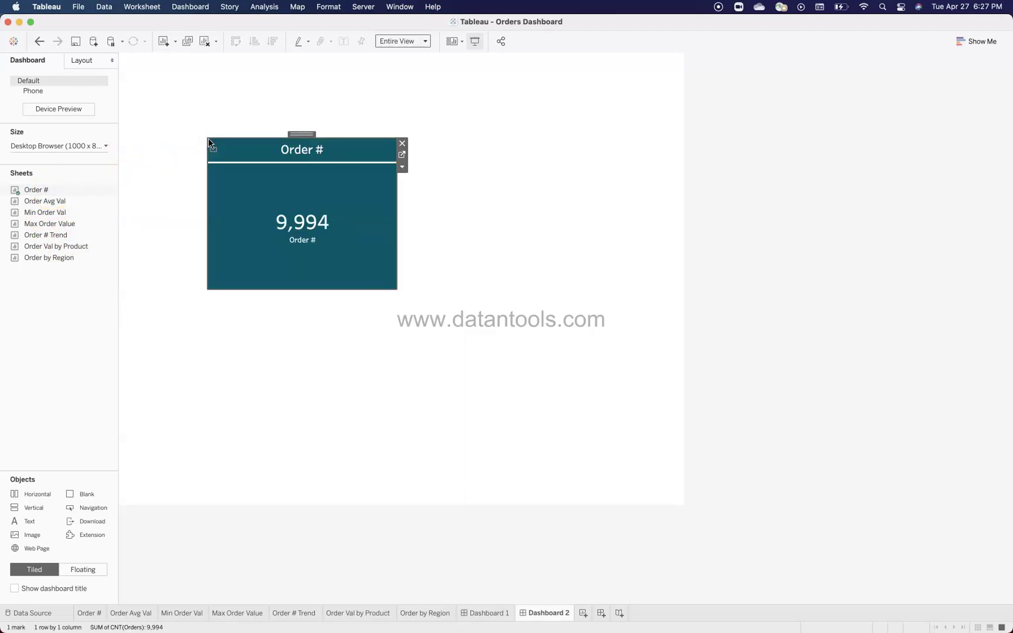
left_click_drag(252, 144, 292, 157)
right_click(292, 157)
left_click(317, 181)
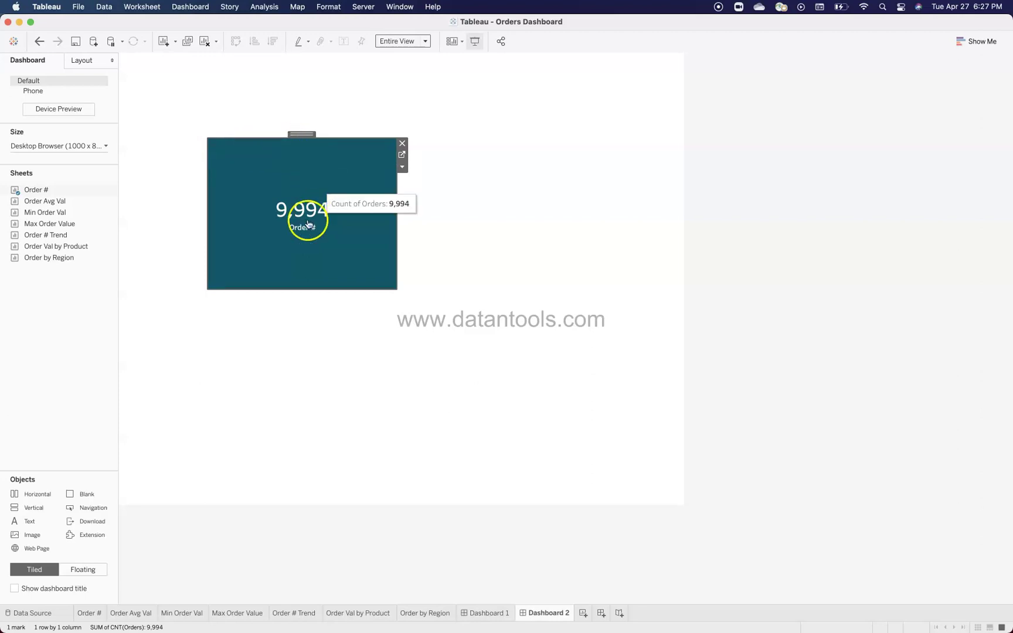
- Shrink the floating Order # view to a small KPI card and move it near the dashboard's upper-left corner
left_click_drag(396, 289, 282, 195)
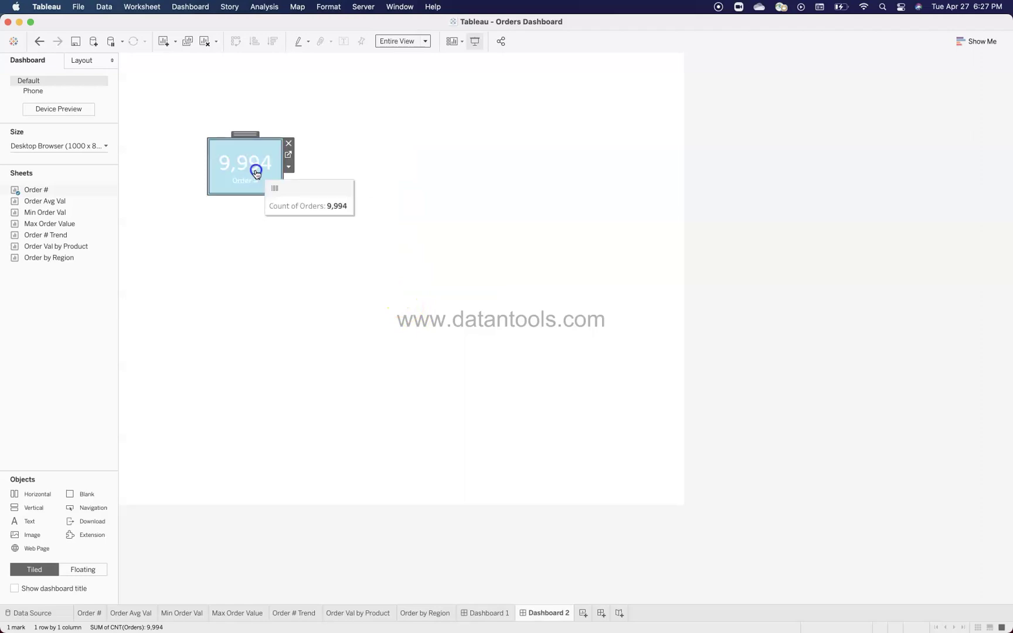
left_click_drag(246, 134, 192, 83)
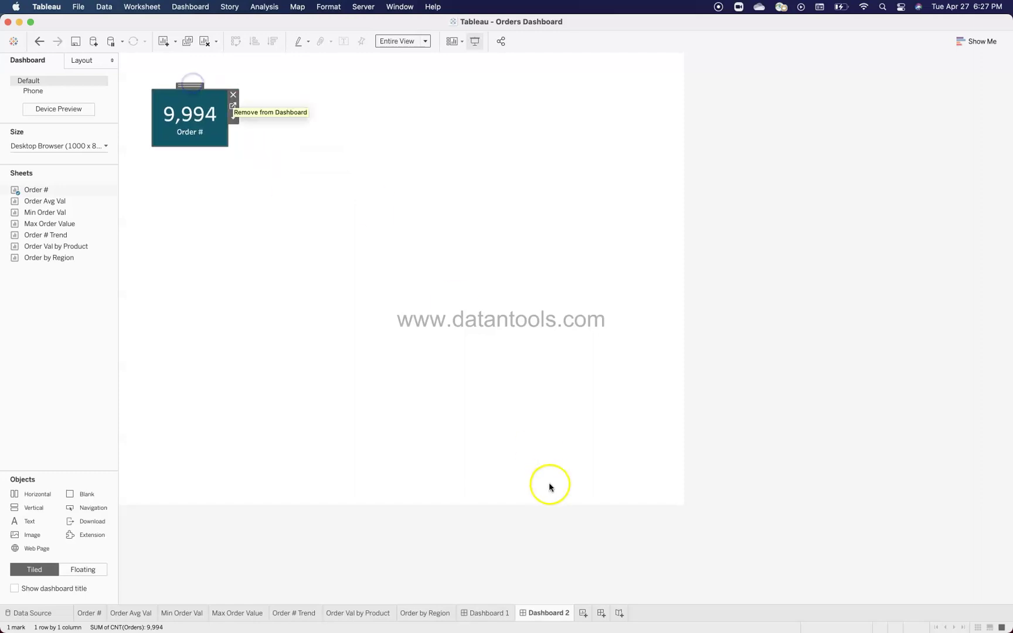
- Examine the trend chart, the divider line and the Order Value by Product Sub Category text title on Dashboard 1
left_click(491, 612)
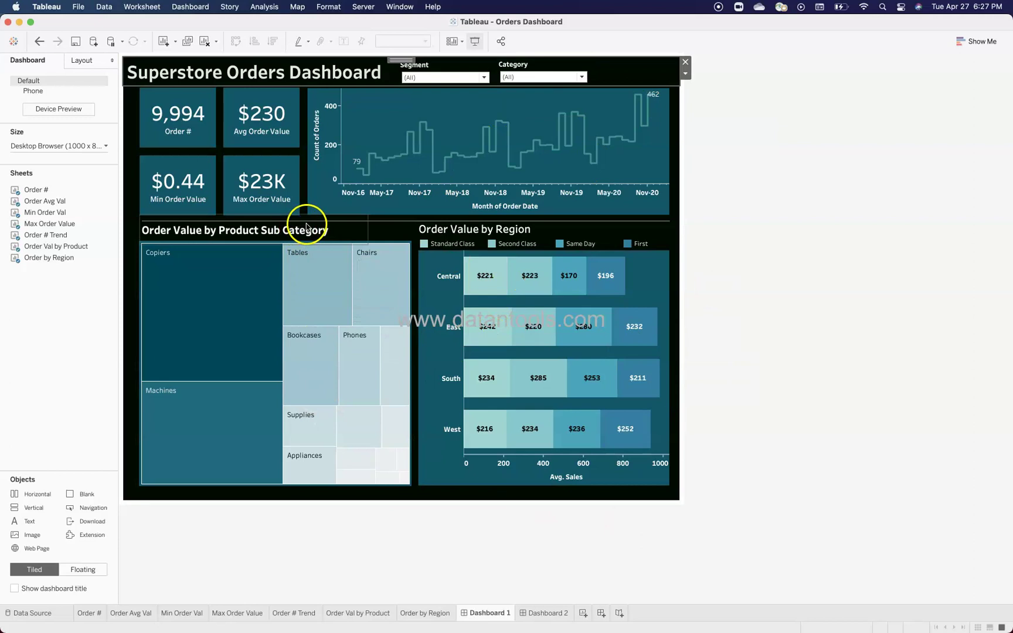
left_click(460, 122)
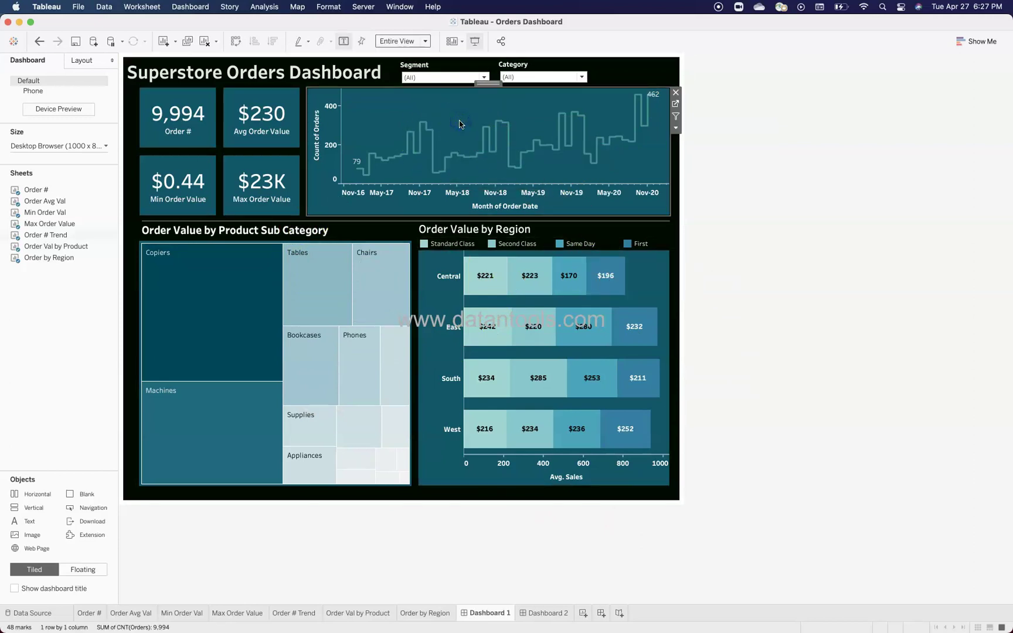
left_click(395, 223)
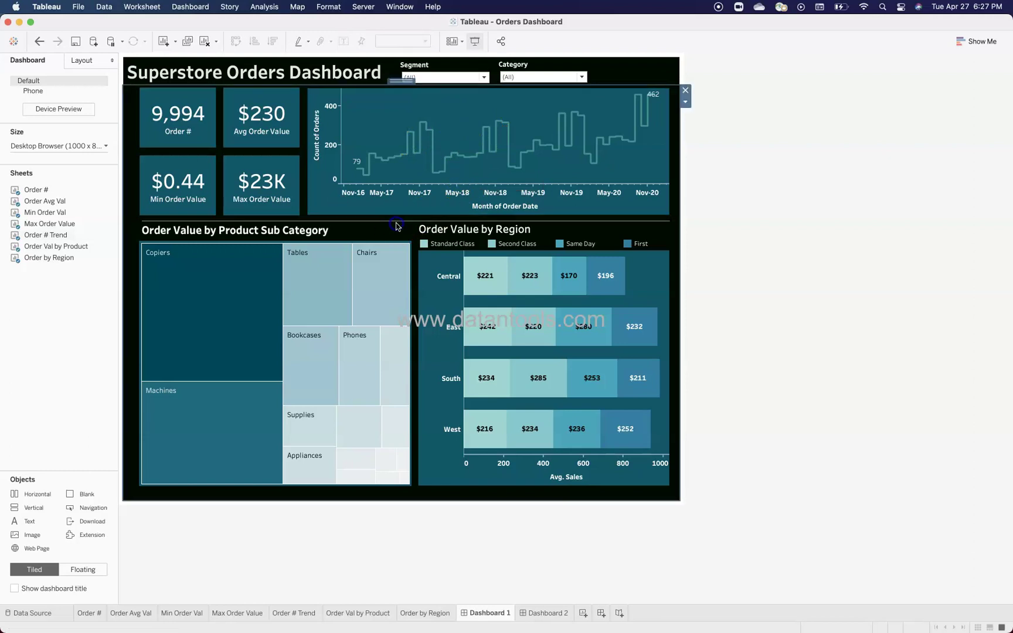
left_click(377, 224)
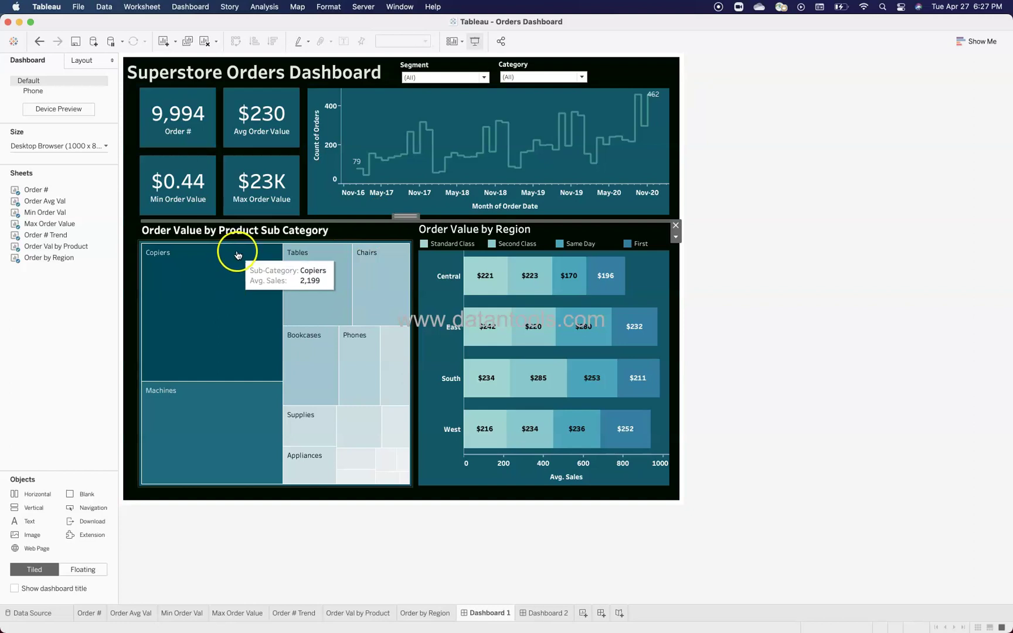
left_click(309, 232)
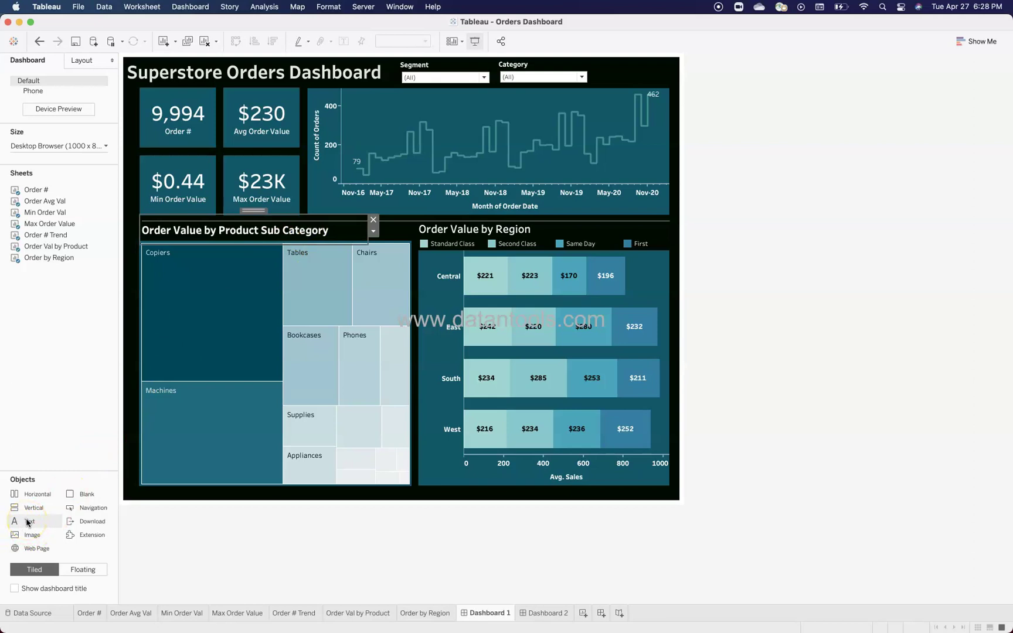
left_click_drag(27, 522, 194, 238)
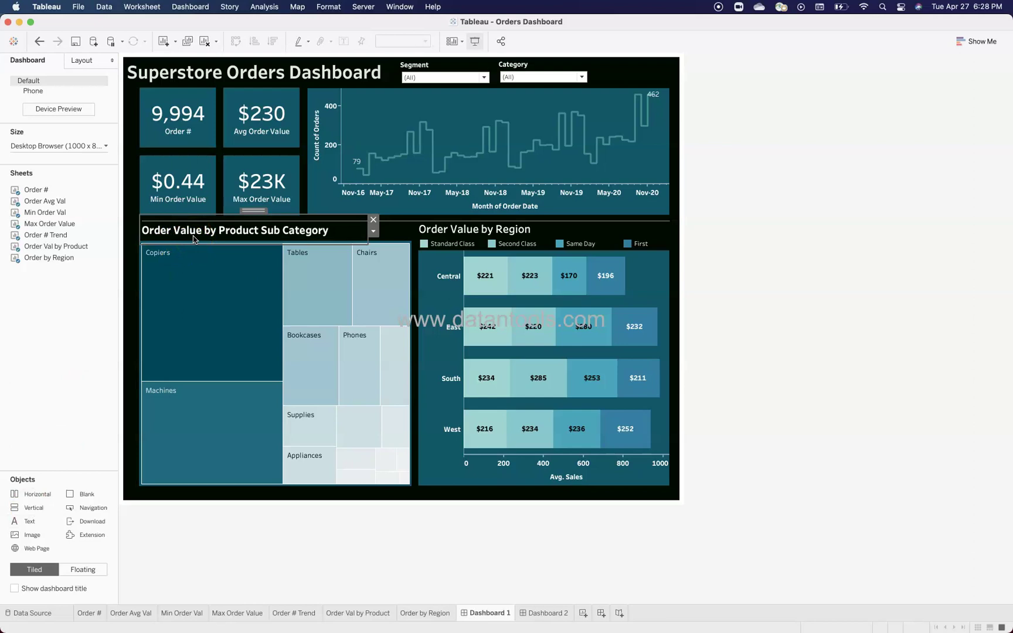
left_click_drag(276, 235, 487, 240)
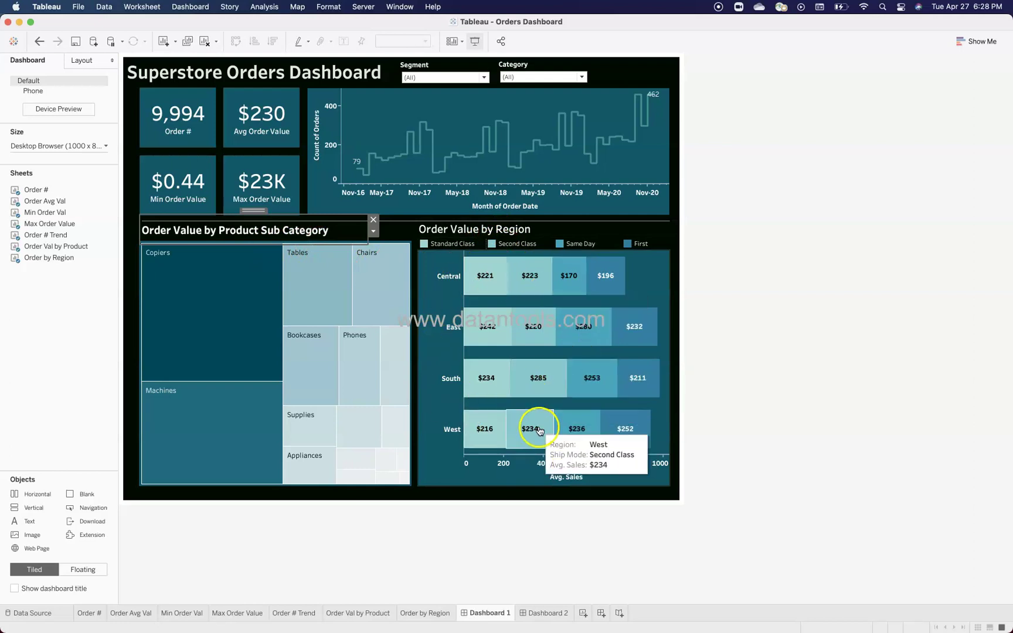
left_click(839, 455)
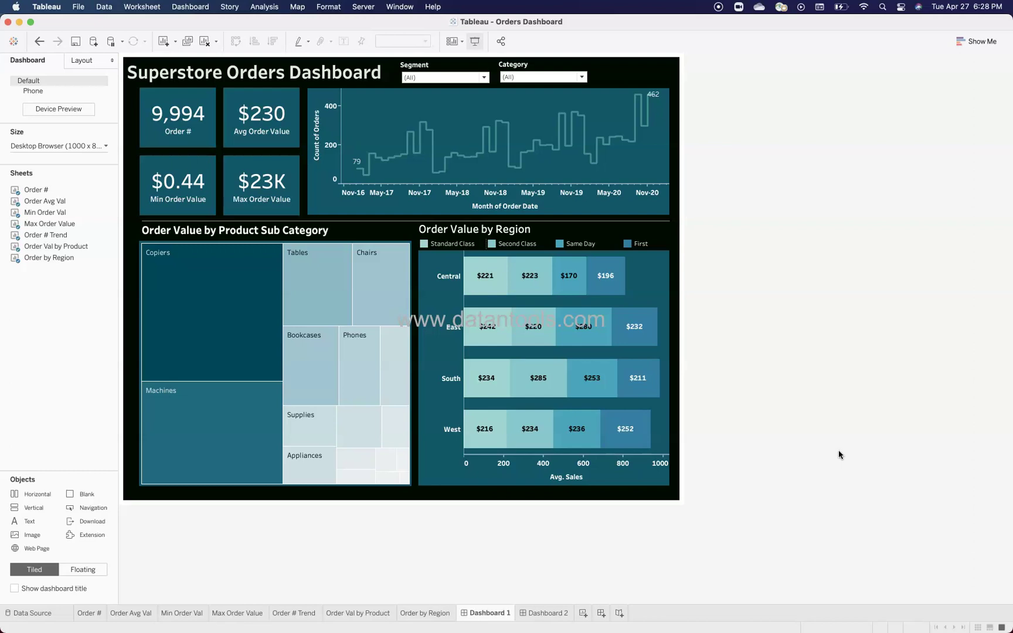
- Filter Dashboard 1 to the Consumer segment only
left_click(447, 63)
left_click(518, 66)
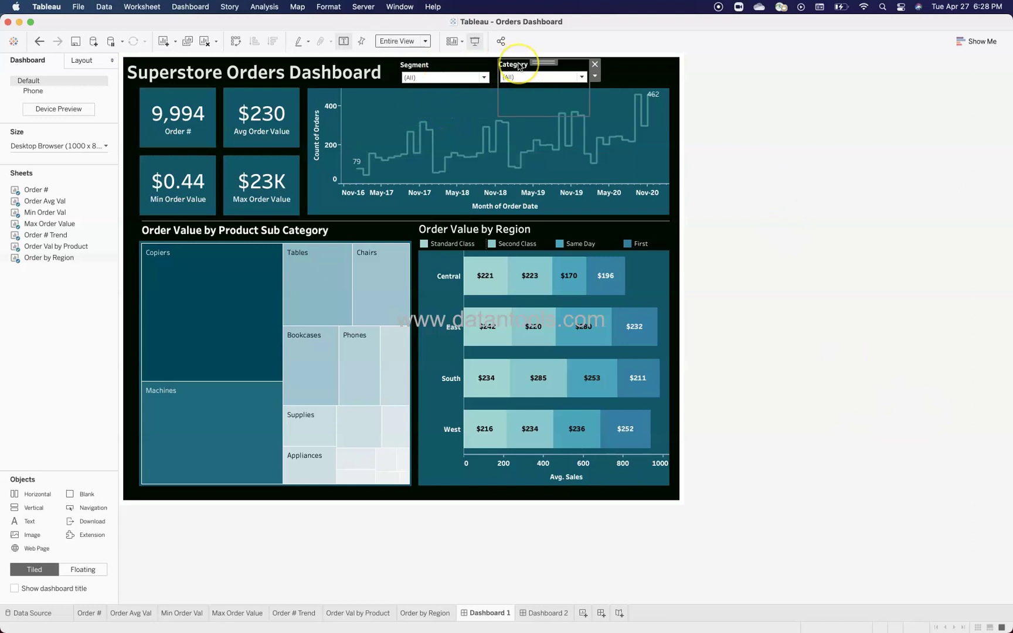
left_click(482, 75)
left_click(483, 77)
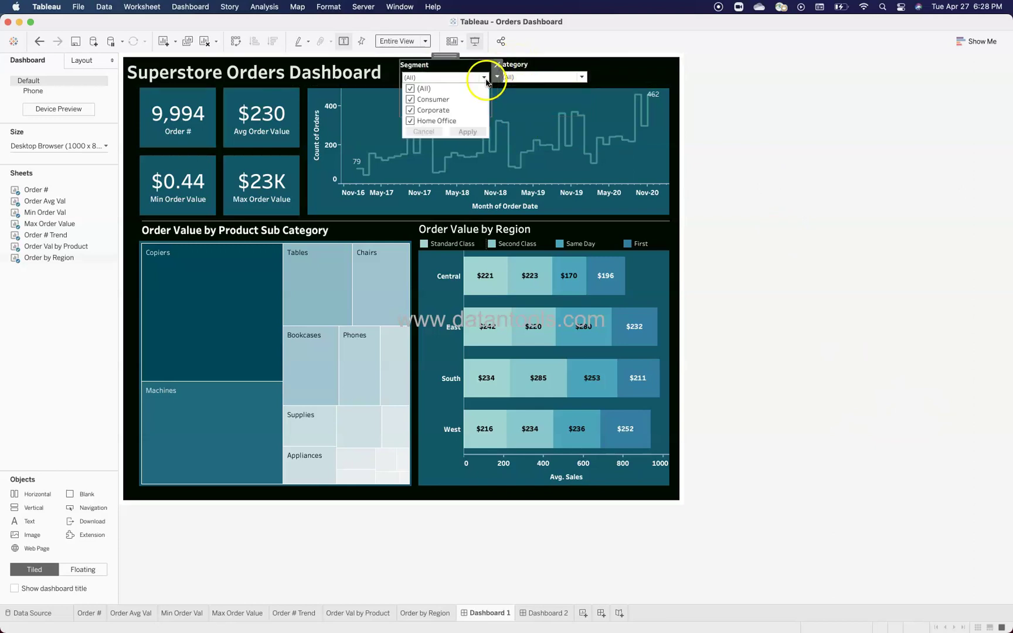
left_click(410, 89)
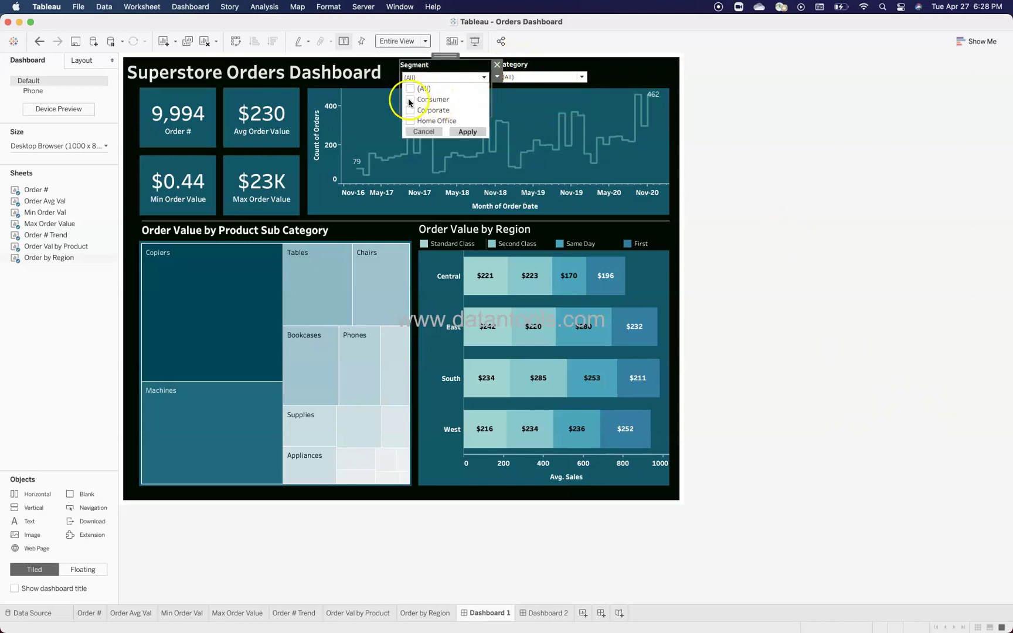
left_click(466, 132)
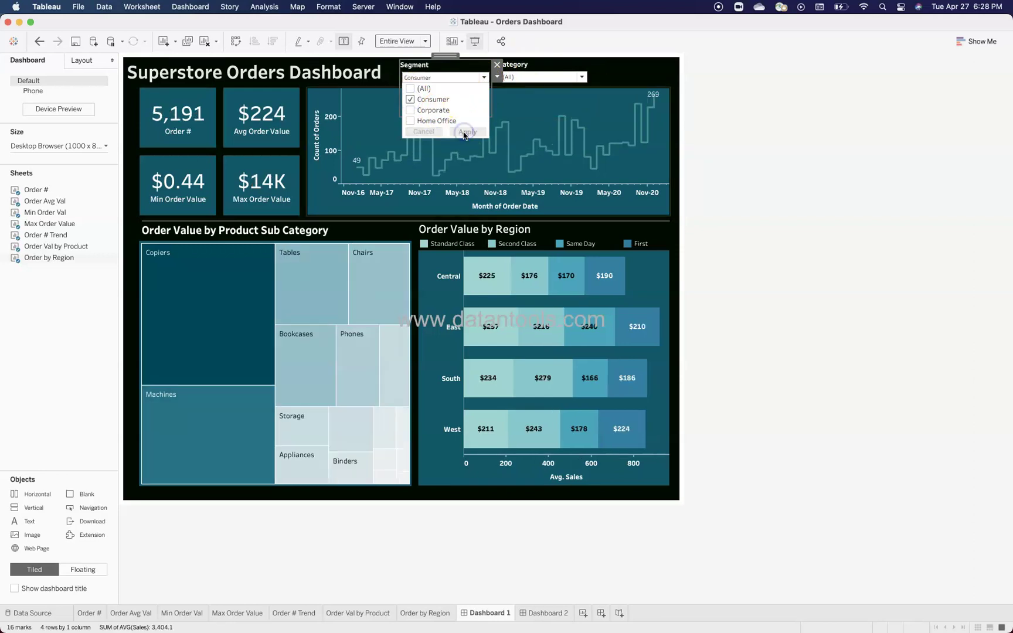
- Switch the Segment filter to Corporate only and apply it to the dashboard
left_click(410, 99)
left_click(410, 110)
left_click(463, 131)
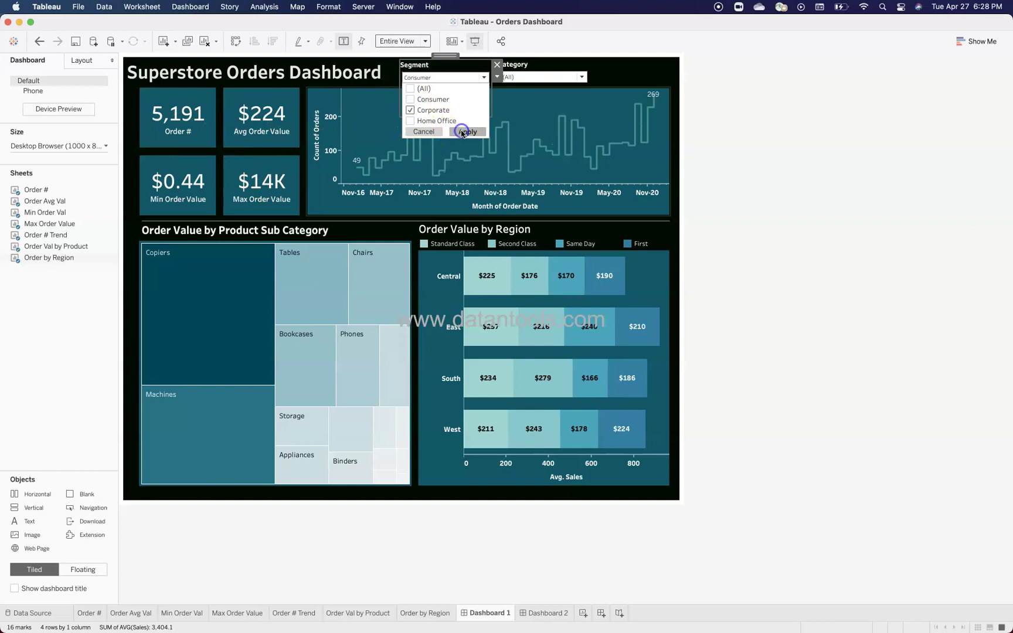
- Switch the Segment filter to Home Office only and apply it to the dashboard
left_click(410, 110)
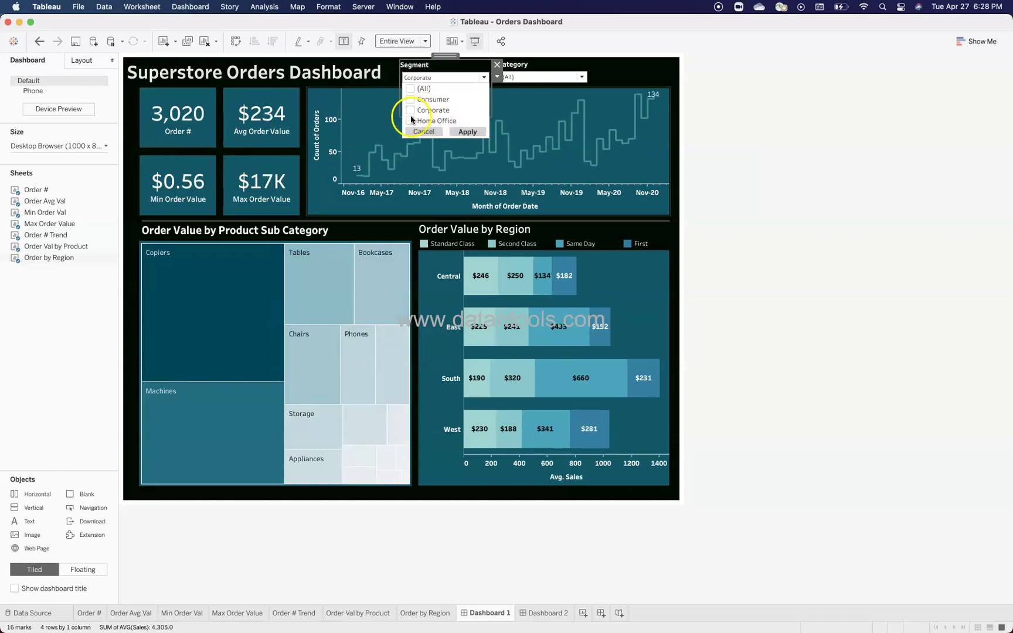
left_click(410, 121)
left_click(464, 131)
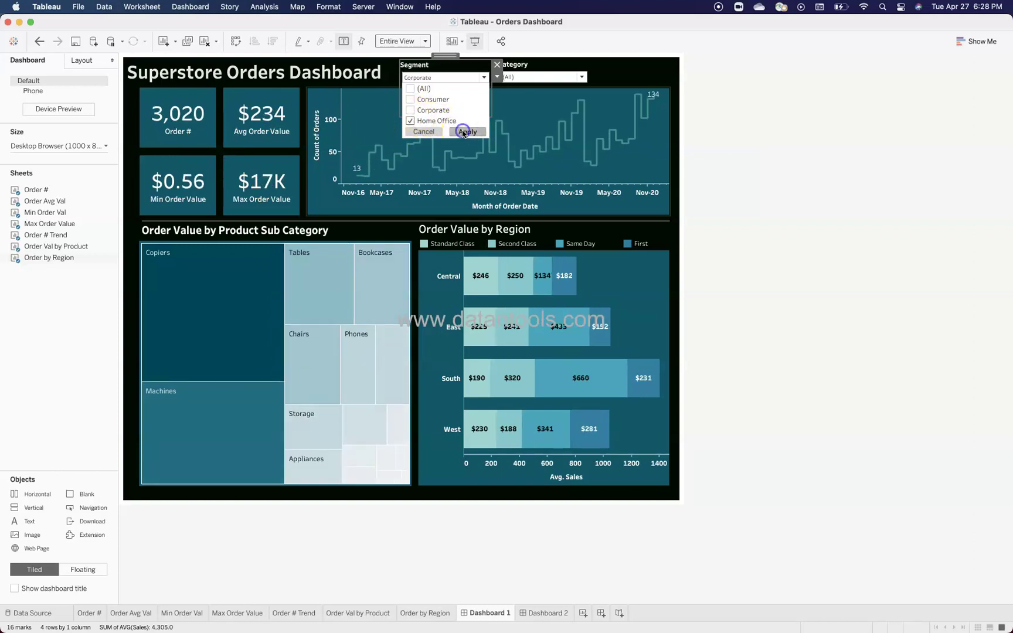
- Reset the Segment filter to all segments and apply it to the dashboard
left_click(410, 122)
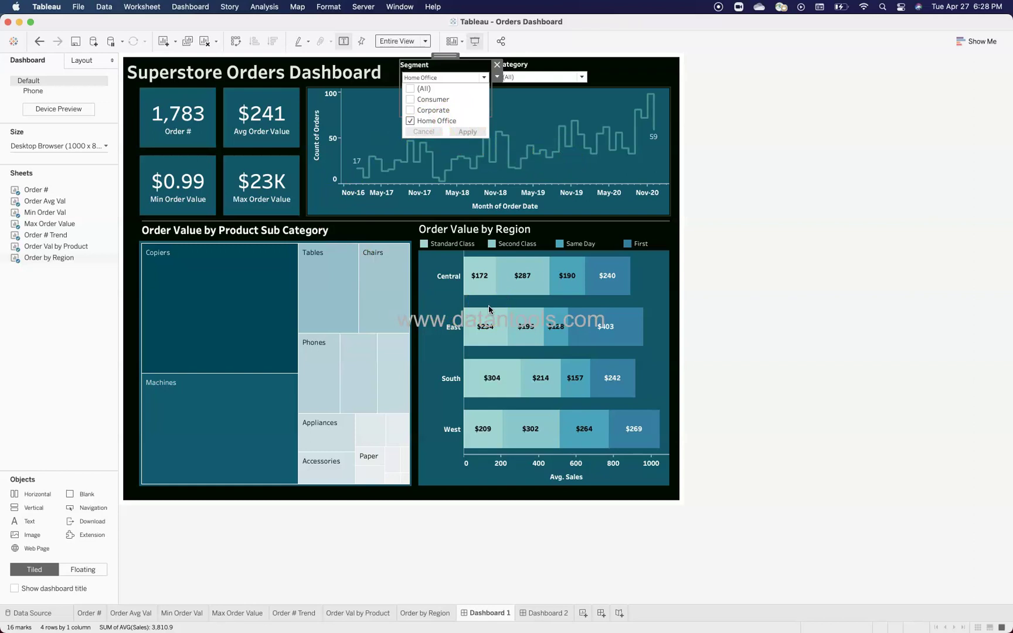
left_click(414, 115)
left_click(410, 93)
left_click(410, 90)
left_click(410, 89)
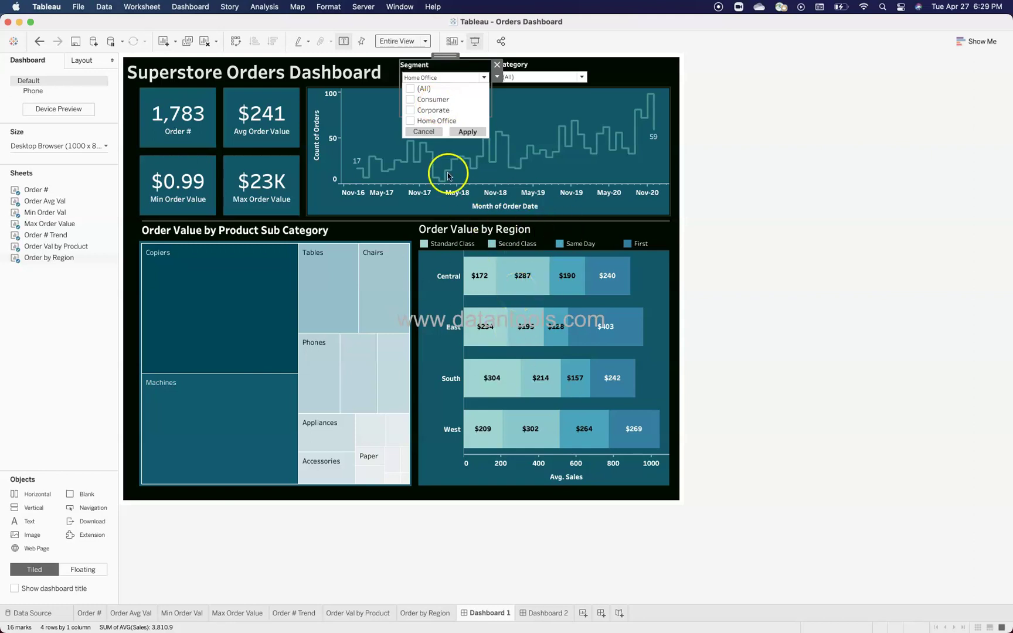
left_click(410, 89)
left_click(466, 132)
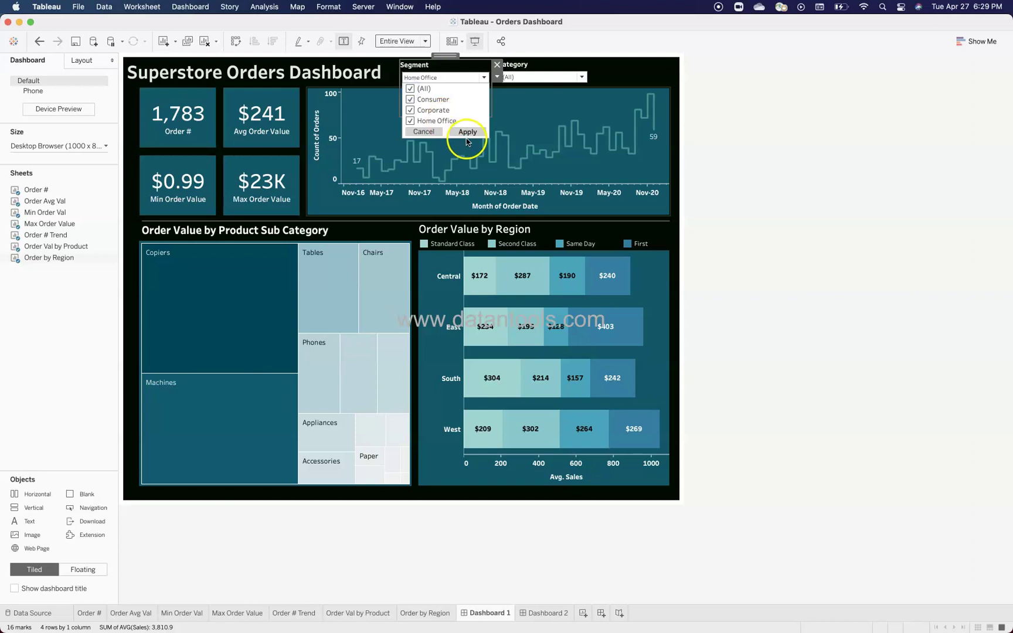
- Examine the Segment filter's customization options, including the Show Apply Button setting
left_click(497, 77)
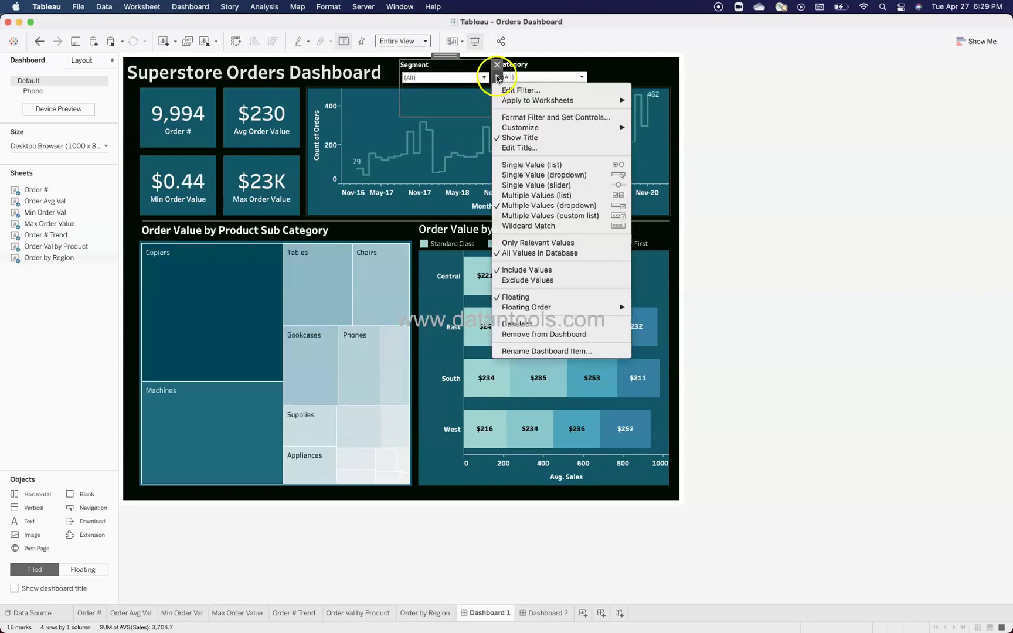
mouse_move(588, 126)
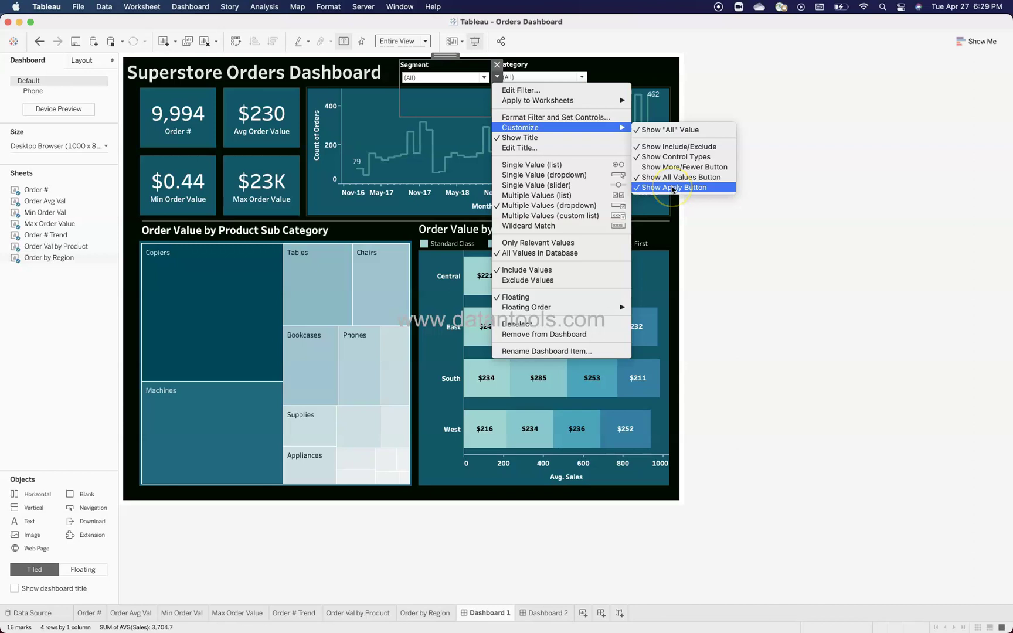
left_click(716, 222)
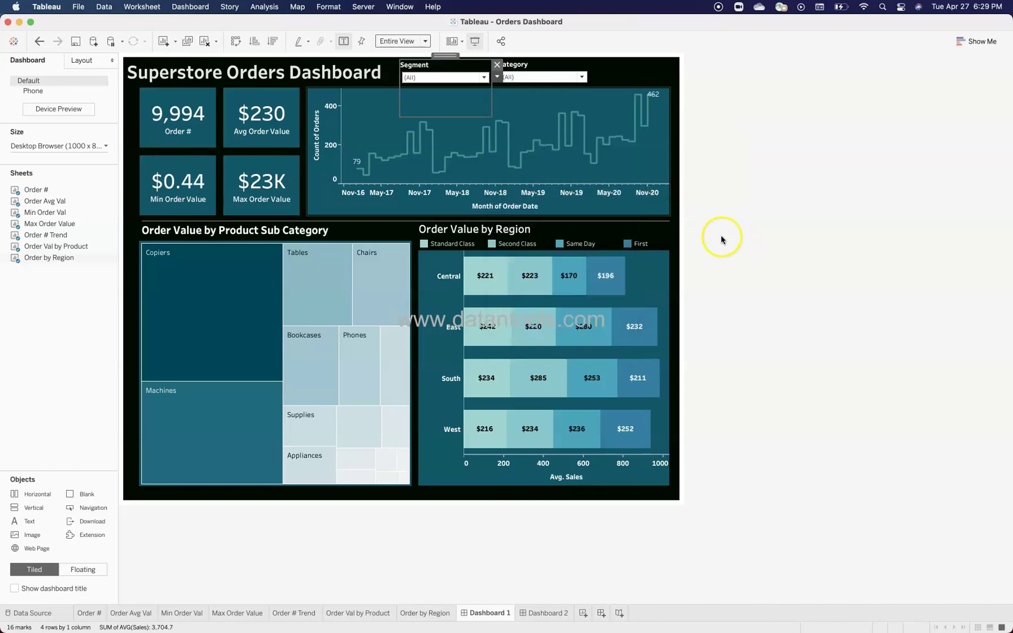
left_click(486, 83)
left_click(816, 165)
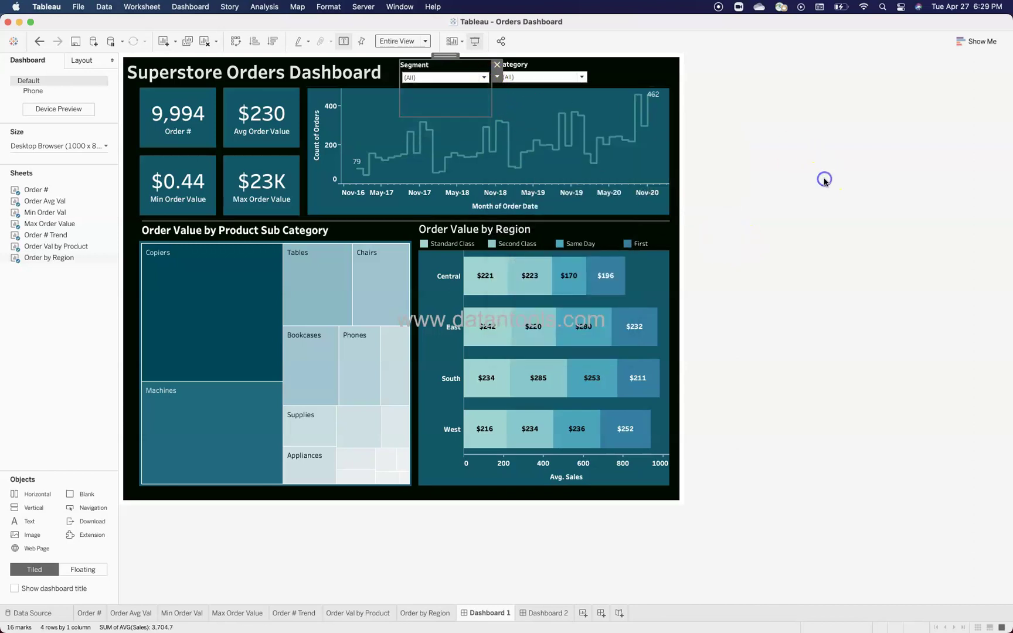
- Check which worksheets the Segment filter applies to, noting the All Using This Data Source option
left_click(513, 79)
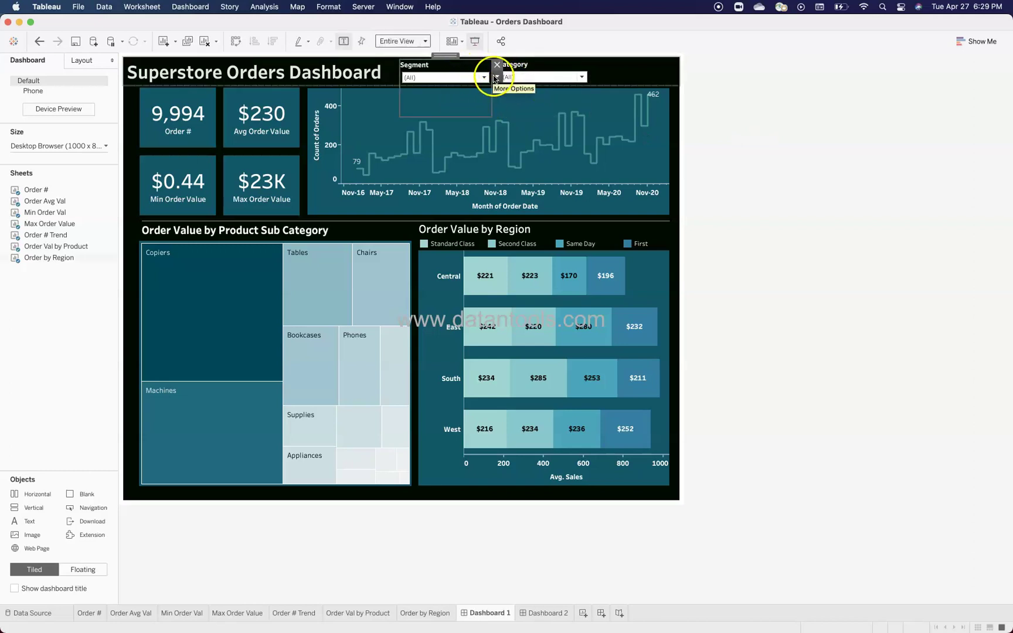
left_click(496, 78)
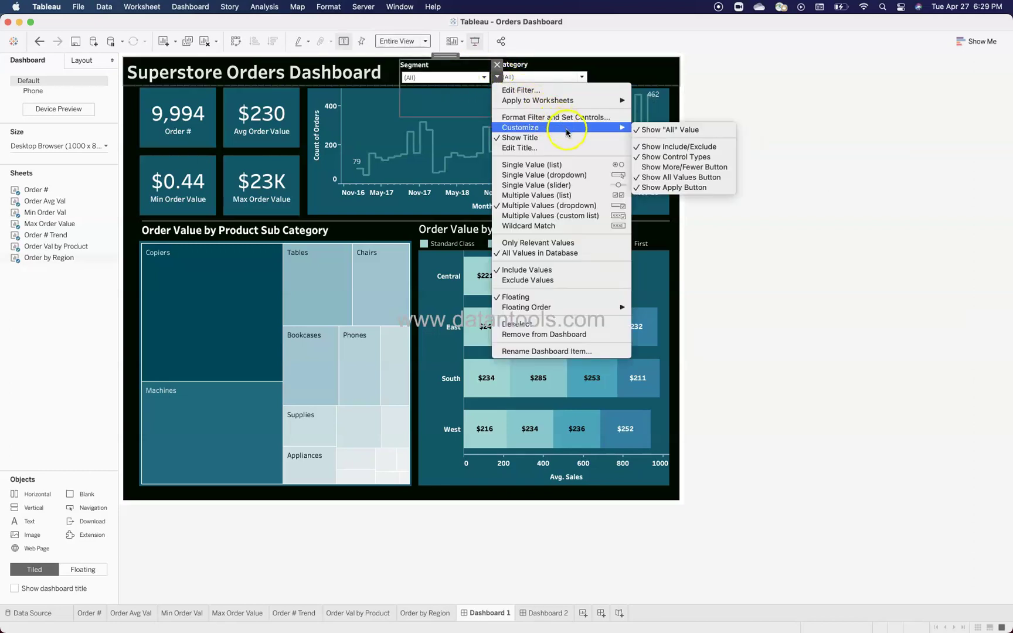
mouse_move(589, 102)
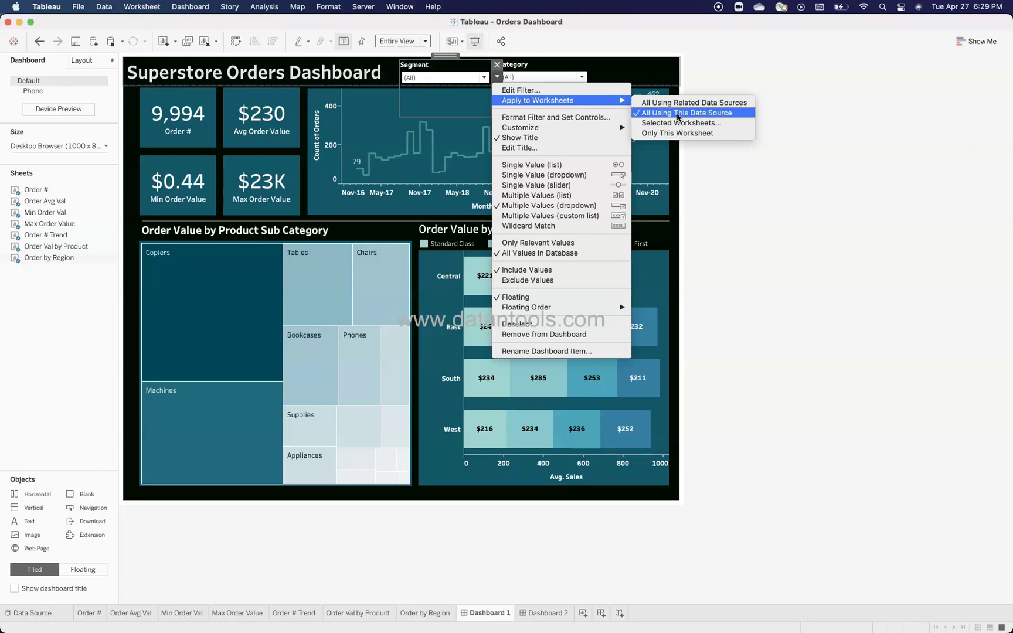
left_click(648, 117)
left_click(680, 118)
left_click(726, 204)
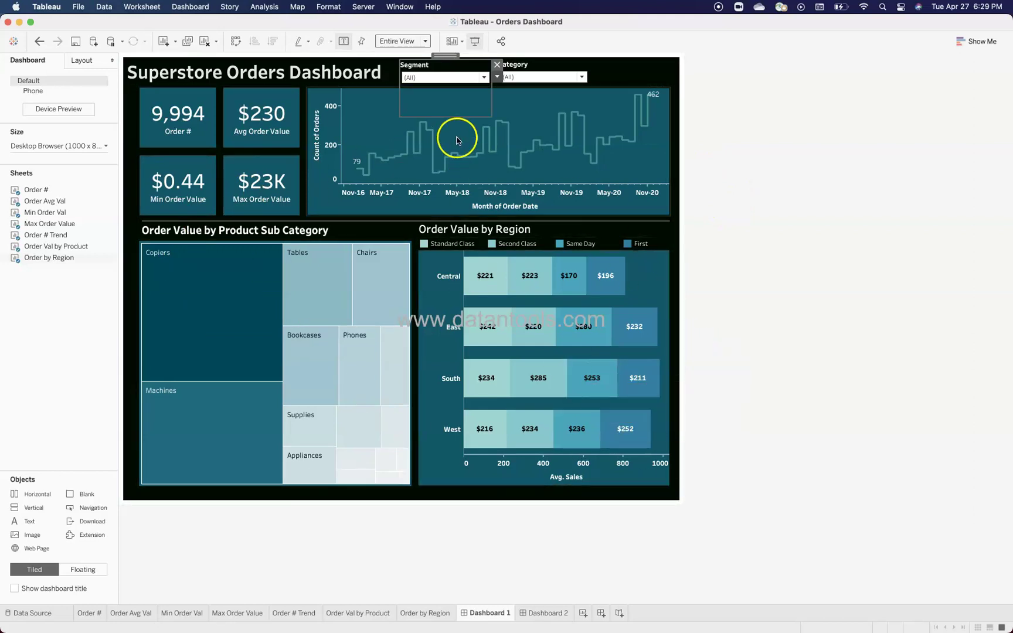
- Filter Dashboard 1 to the Furniture category and add Office Supplies to the selection
left_click(582, 78)
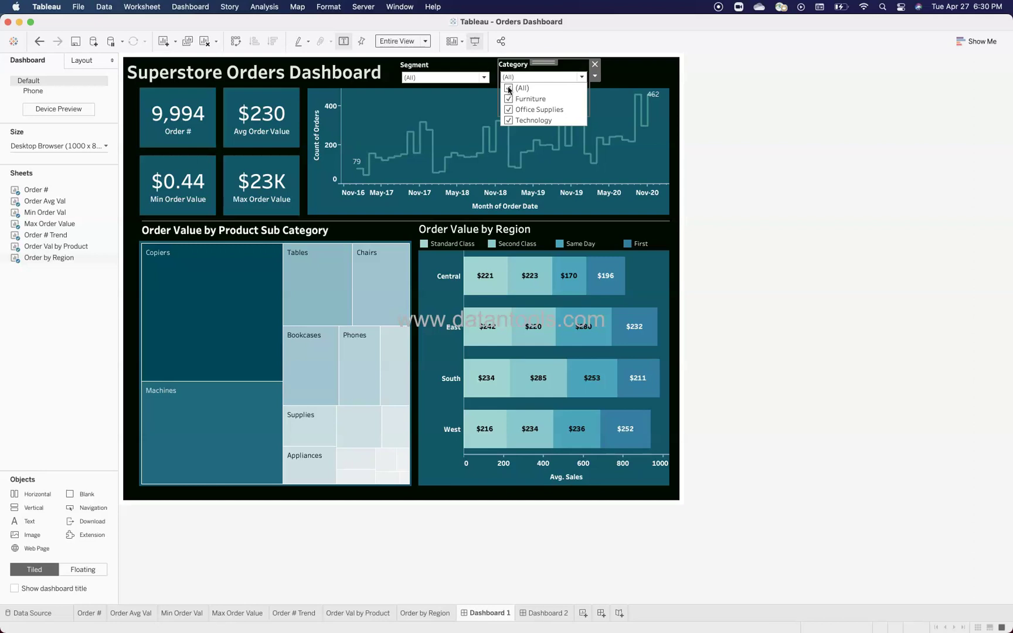
left_click(508, 89)
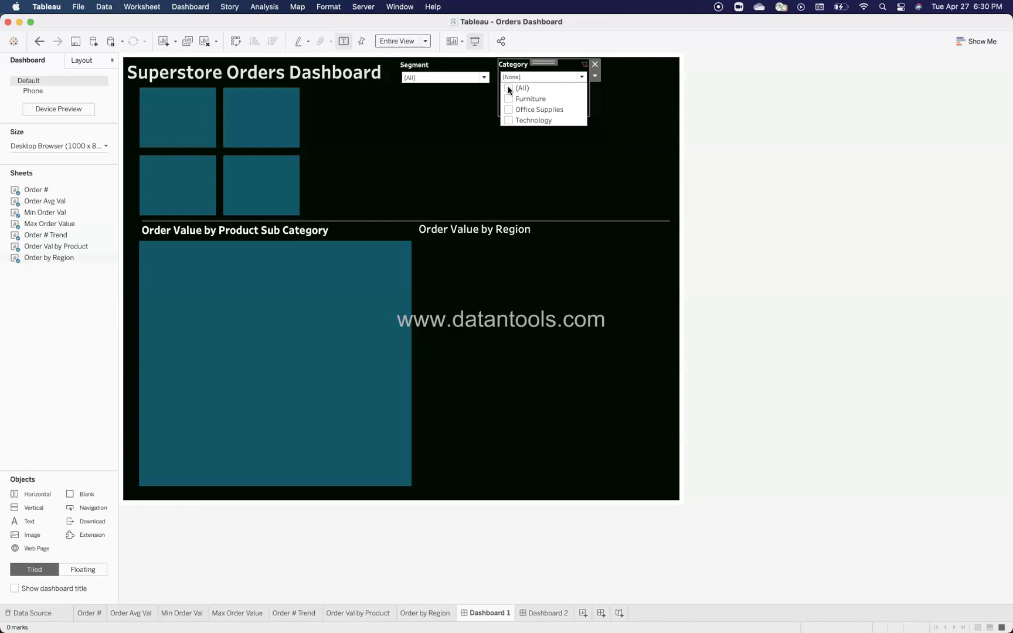
left_click(508, 99)
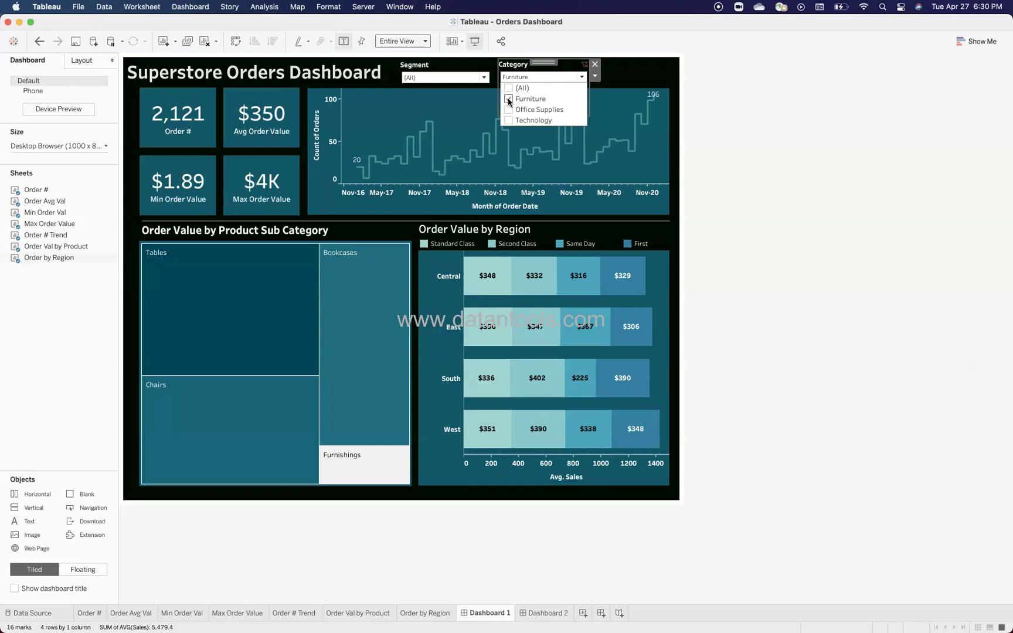
left_click(508, 109)
left_click(509, 109)
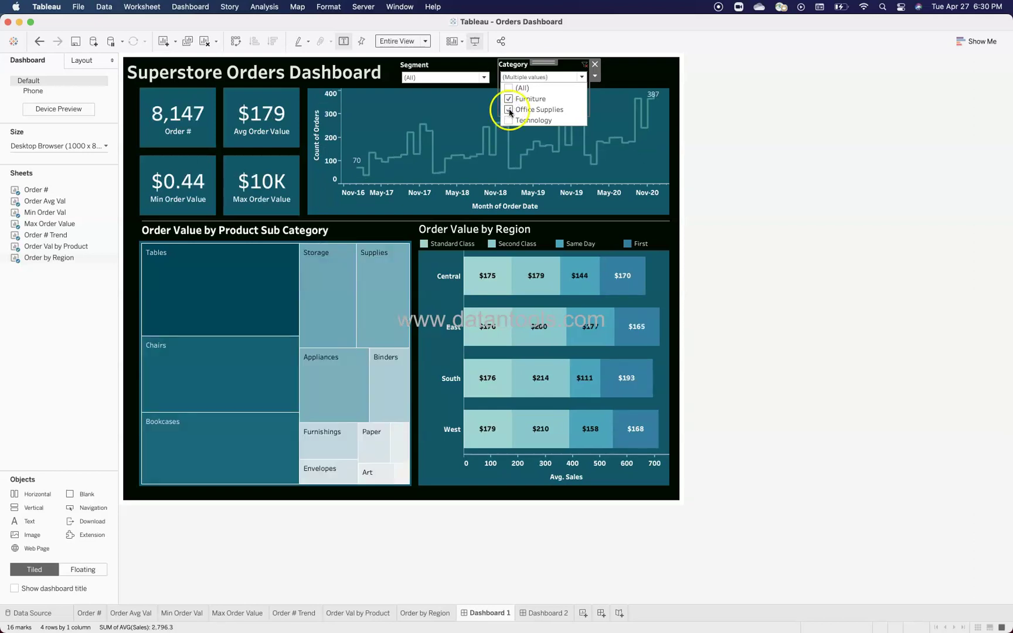
- Clear the Furniture and Office Supplies choices and reset the Category filter to all categories
left_click(508, 99)
left_click(507, 109)
left_click(508, 88)
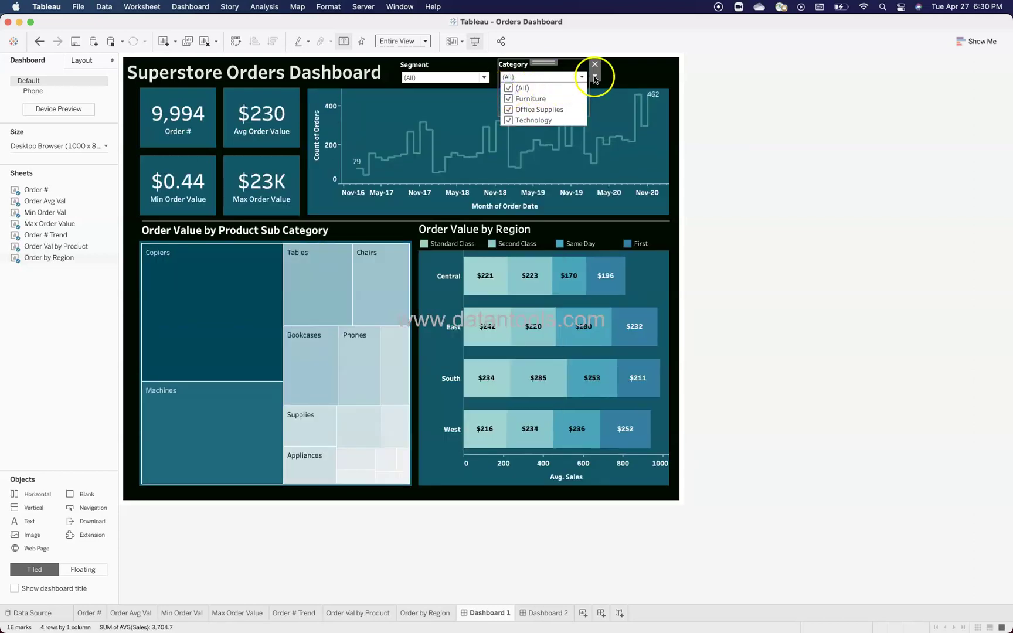
- Turn on Show Apply Button for the Category filter
left_click(595, 78)
left_click(594, 76)
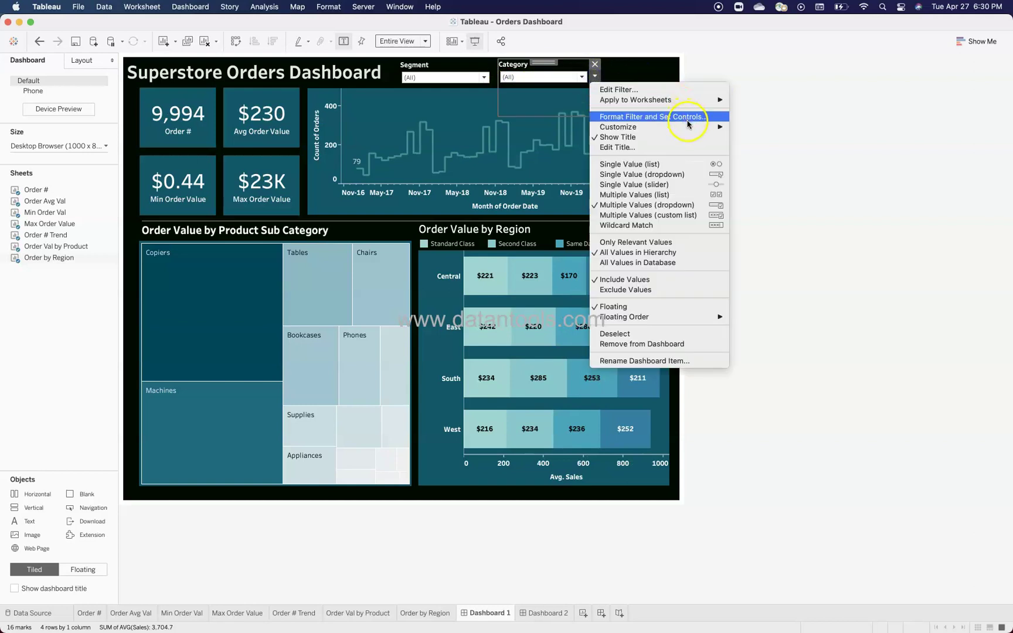
mouse_move(690, 127)
left_click(771, 187)
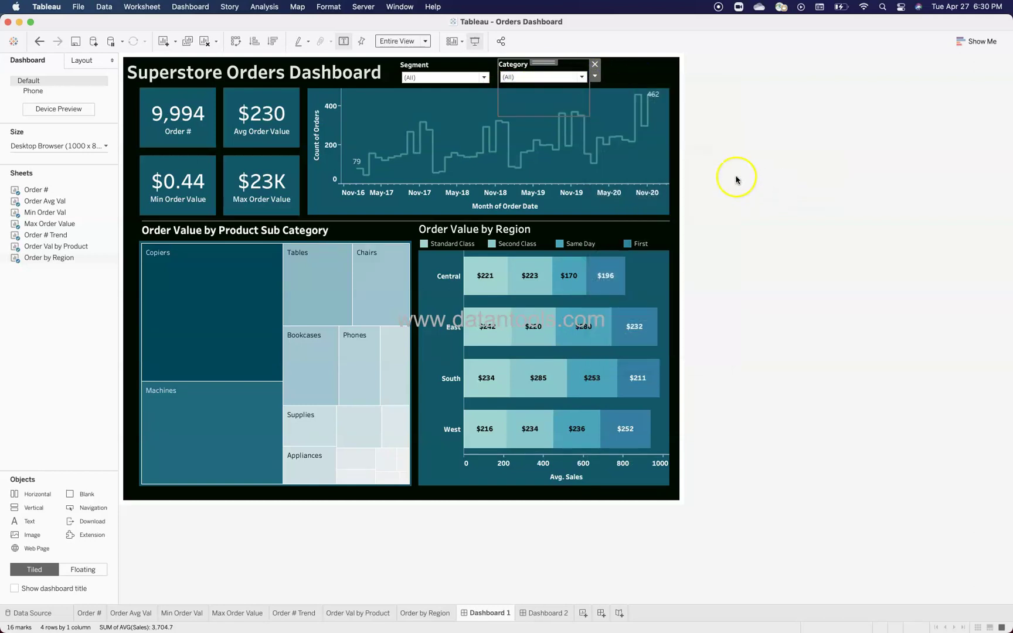
- Switch the Category filter to Technology only, apply it to the dashboard and deselect the filter
left_click(581, 77)
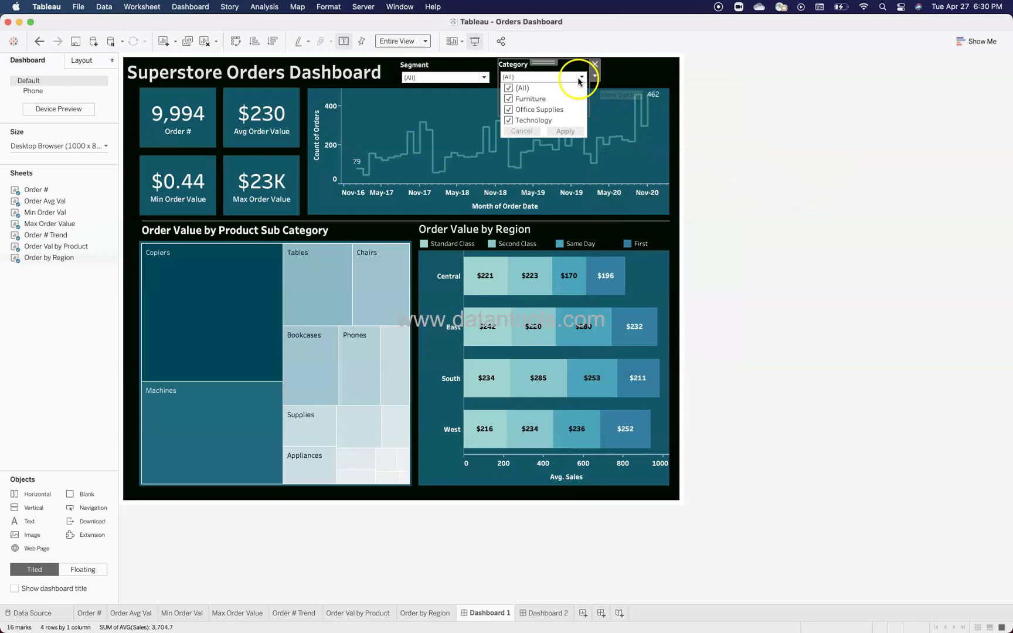
left_click(508, 89)
left_click(508, 88)
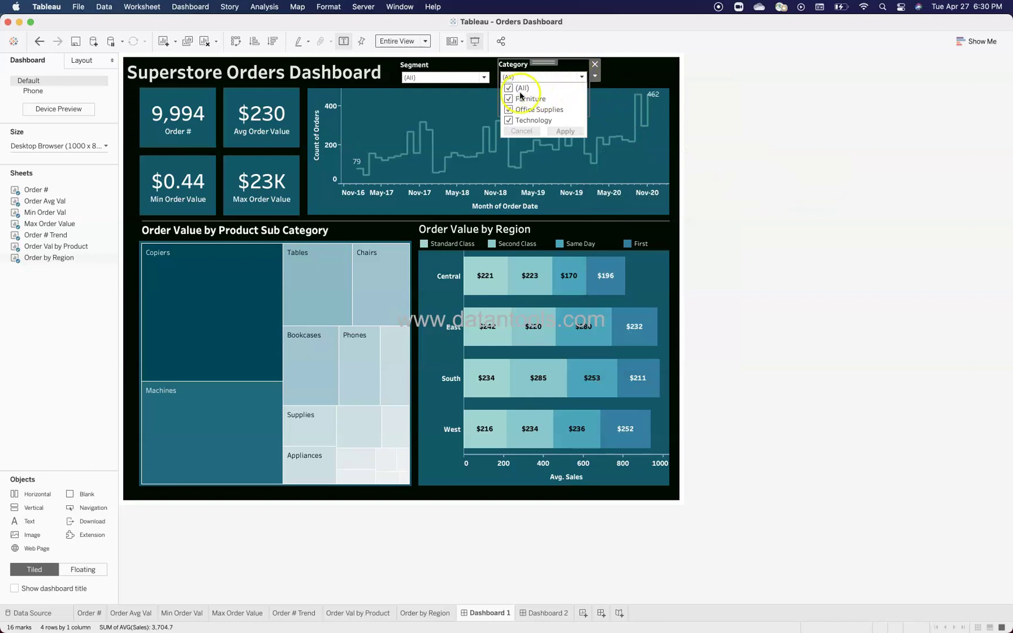
left_click(507, 88)
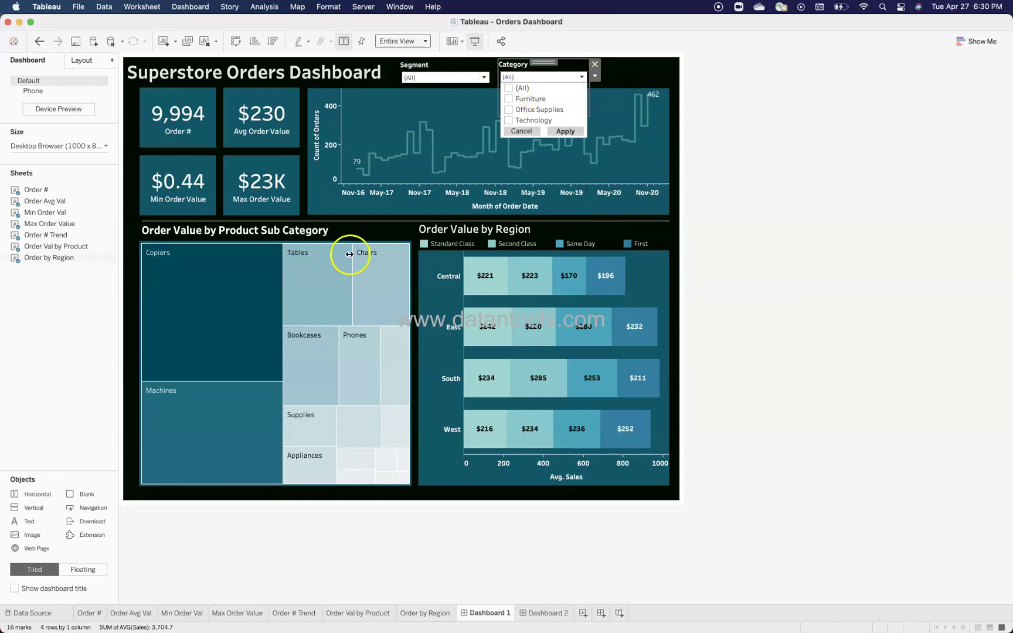
left_click(508, 120)
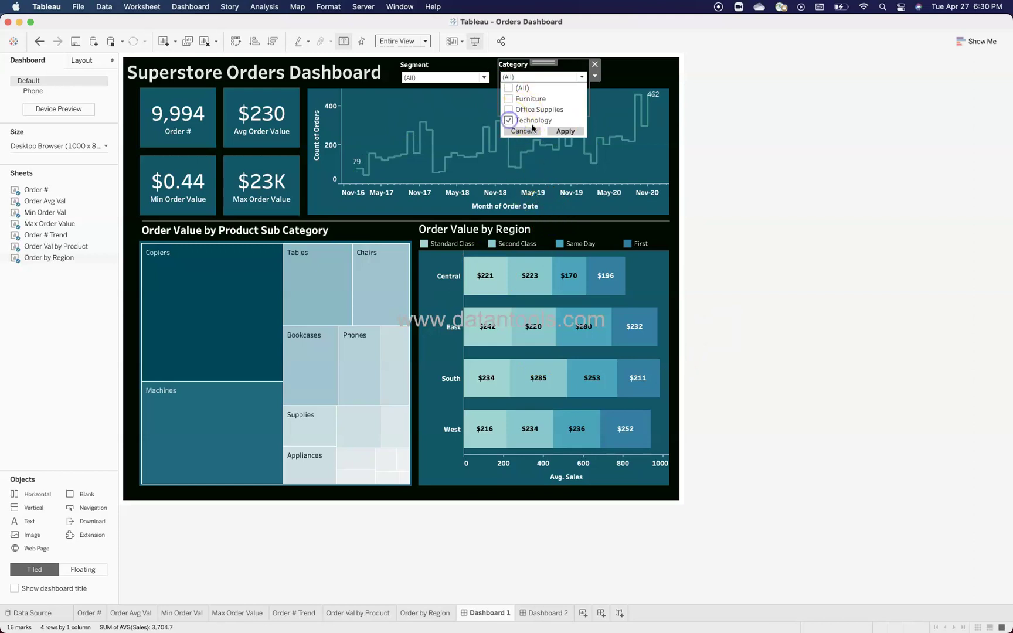
left_click(565, 131)
left_click(782, 220)
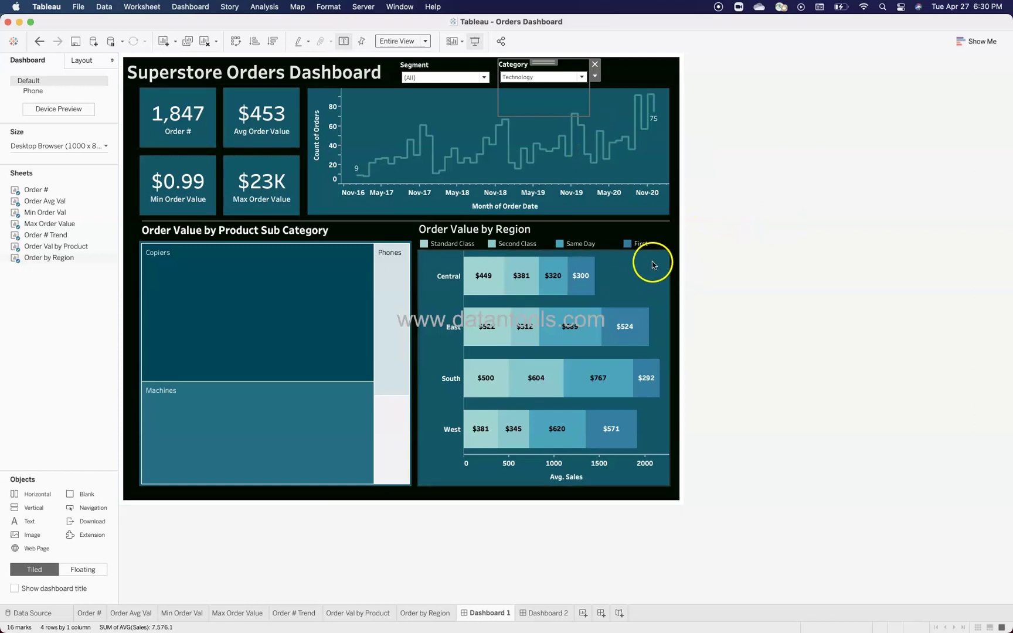
left_click(800, 255)
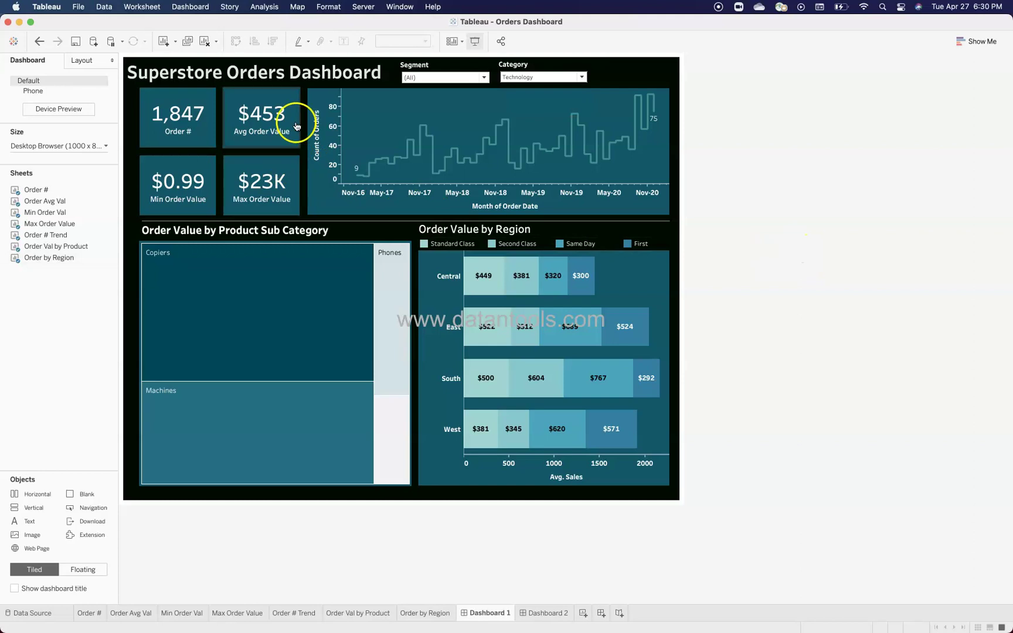
- Examine the KPI tiles on Dashboard 1, including Avg Order Value and Max Order Value
left_click(241, 158)
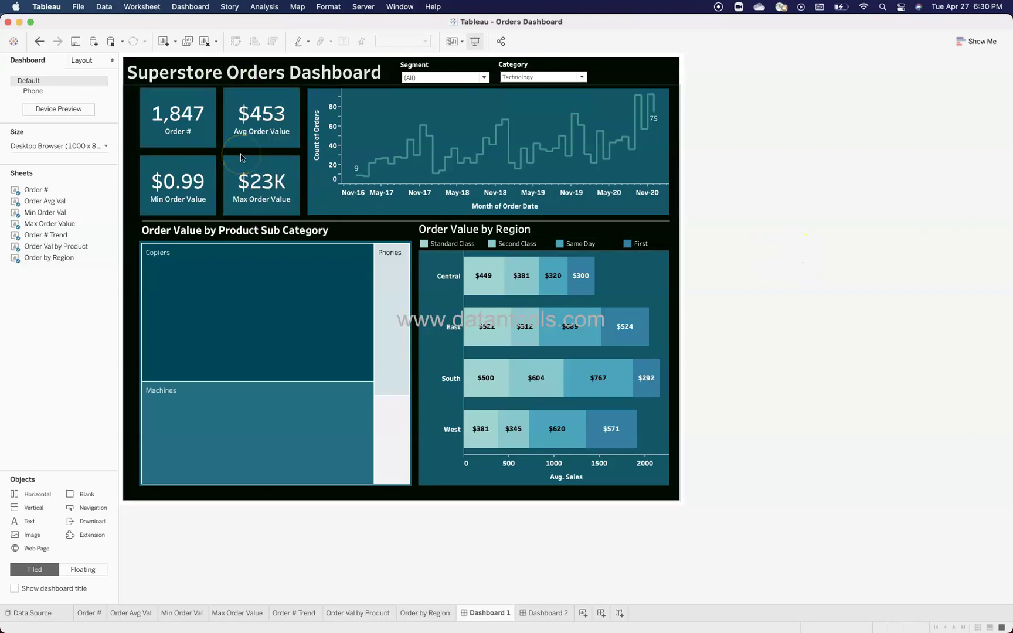
left_click(255, 170)
left_click(268, 101)
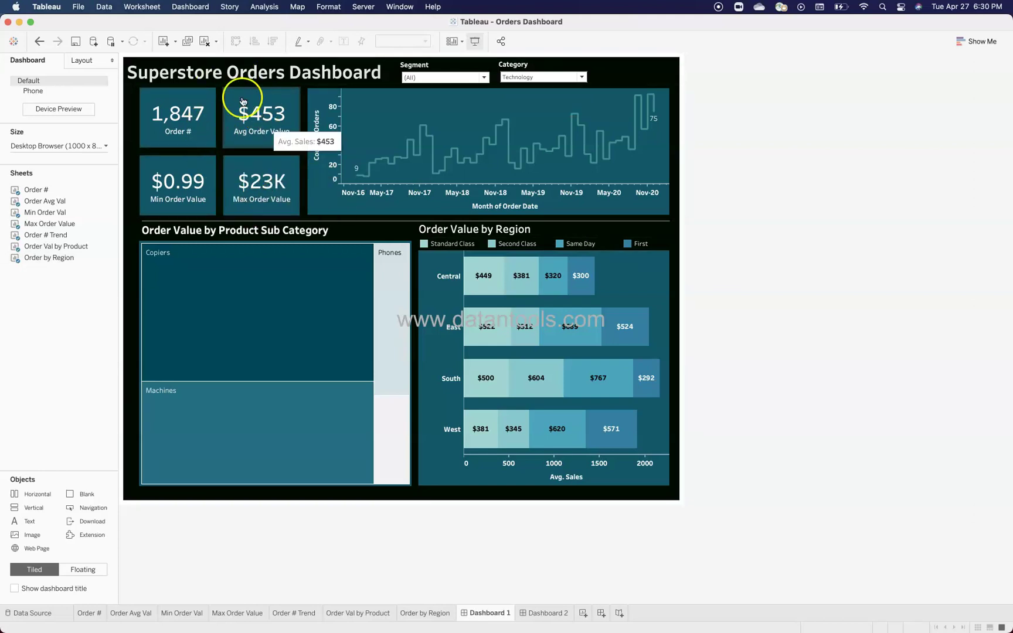
left_click(266, 159)
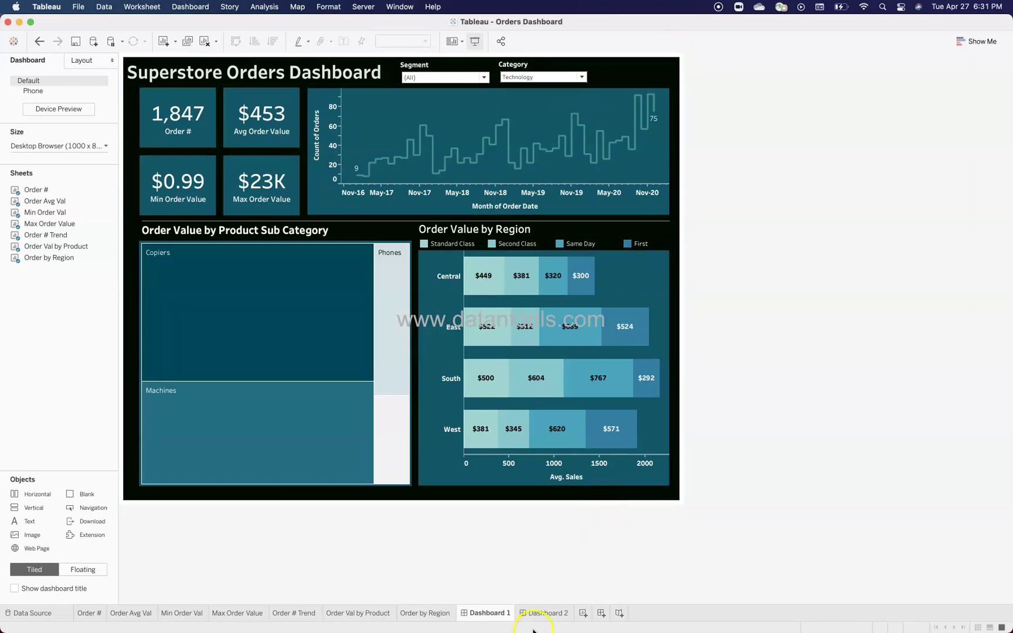
- Add a vertical container to Dashboard 2 and set its background to black
left_click(549, 613)
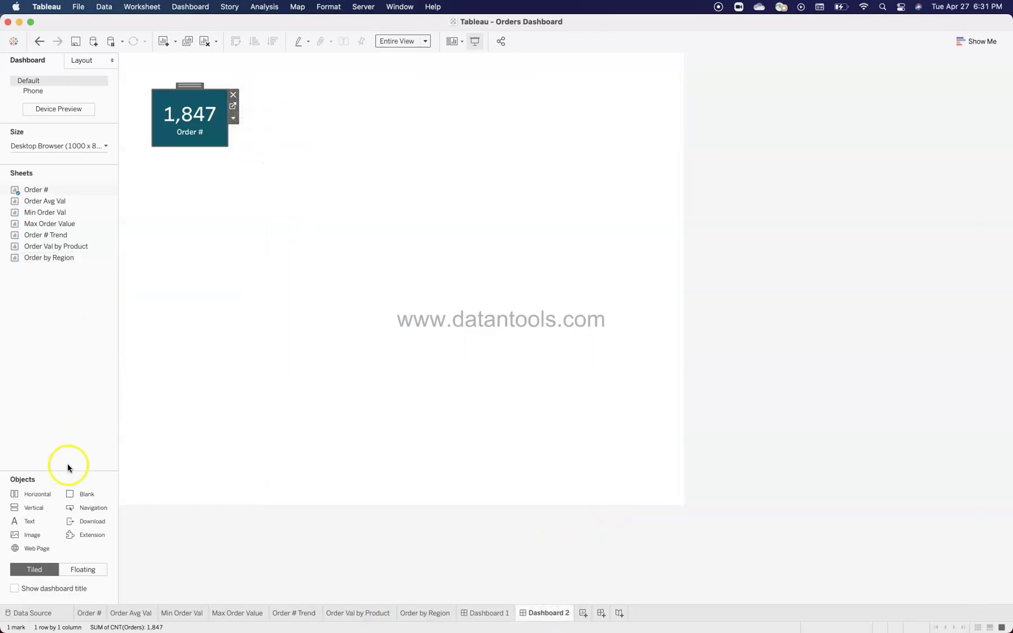
left_click_drag(37, 498, 419, 176)
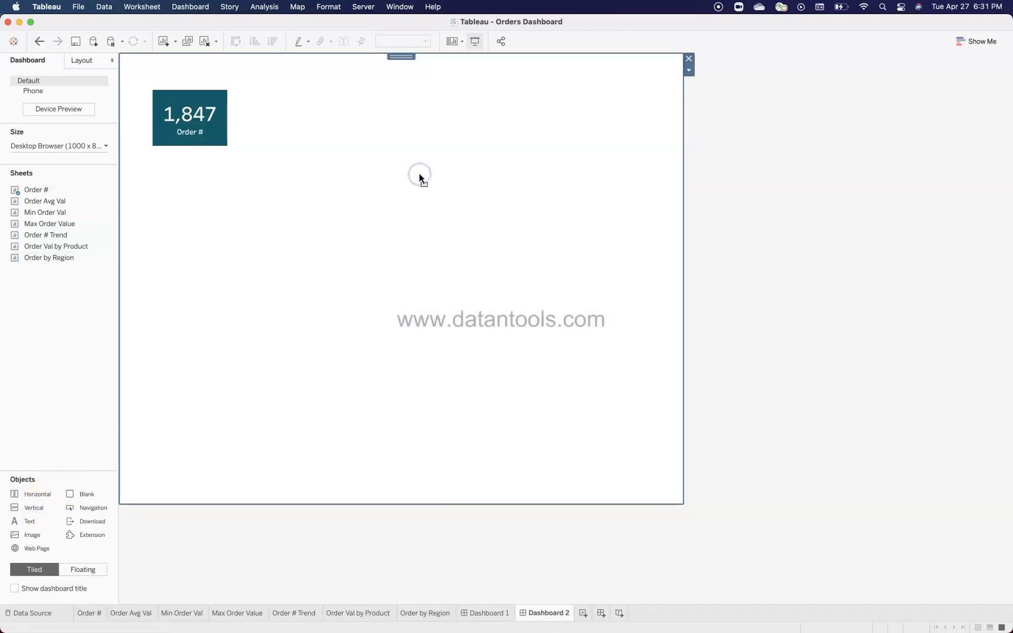
left_click(85, 60)
left_click(101, 253)
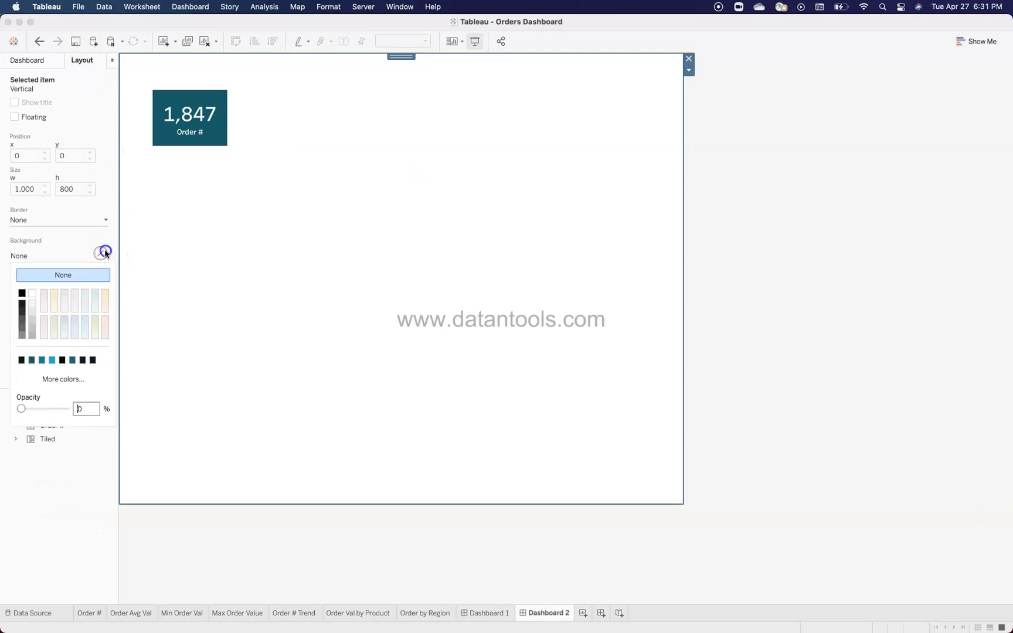
left_click(23, 293)
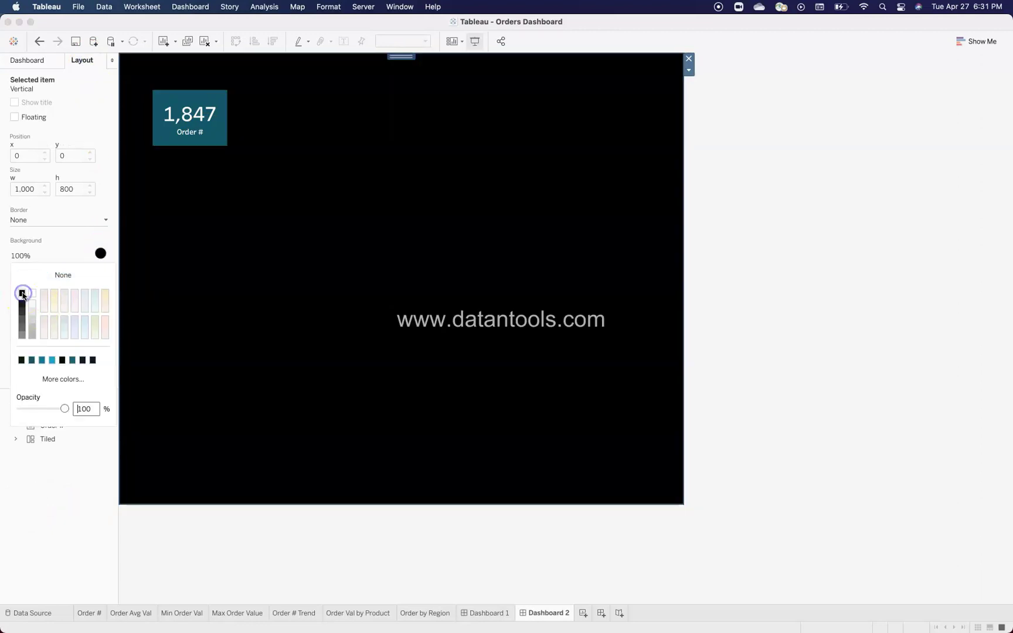
left_click(309, 261)
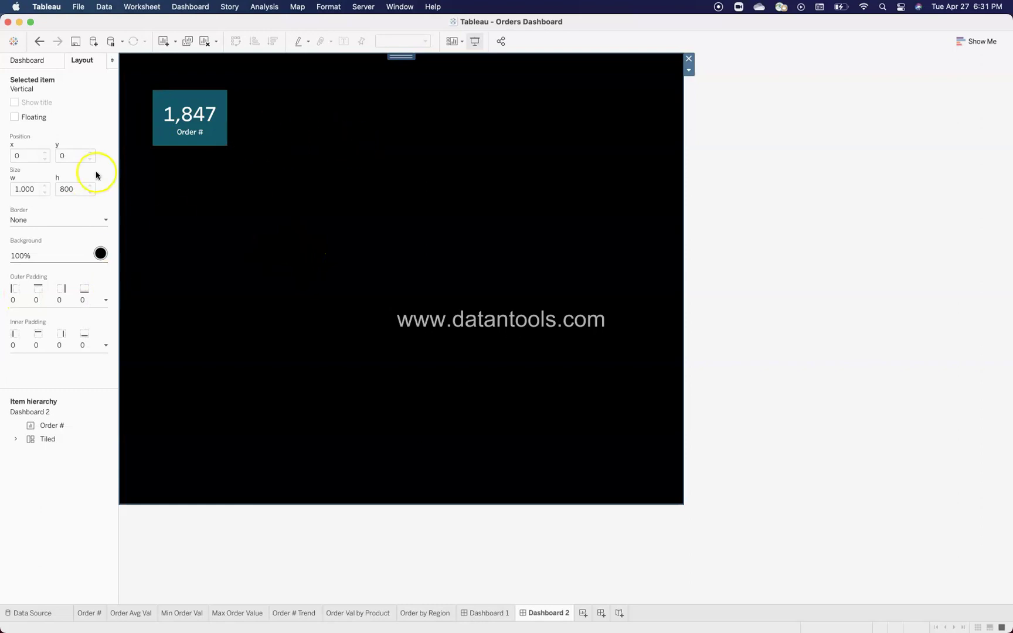
- Review the sheets available for Dashboard 2 and return to Dashboard 1
left_click(41, 61)
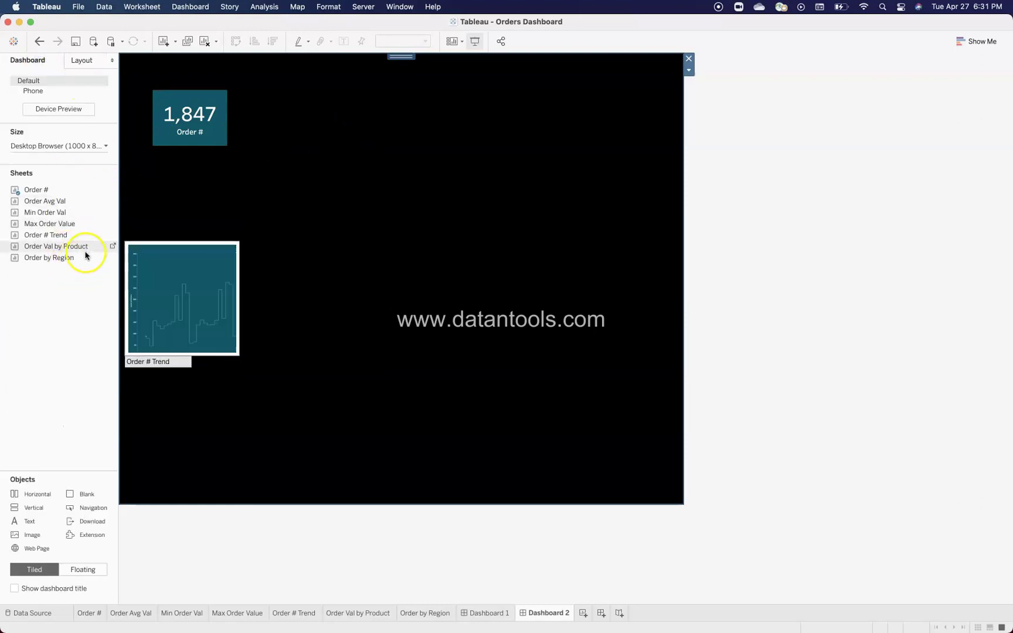
left_click(489, 612)
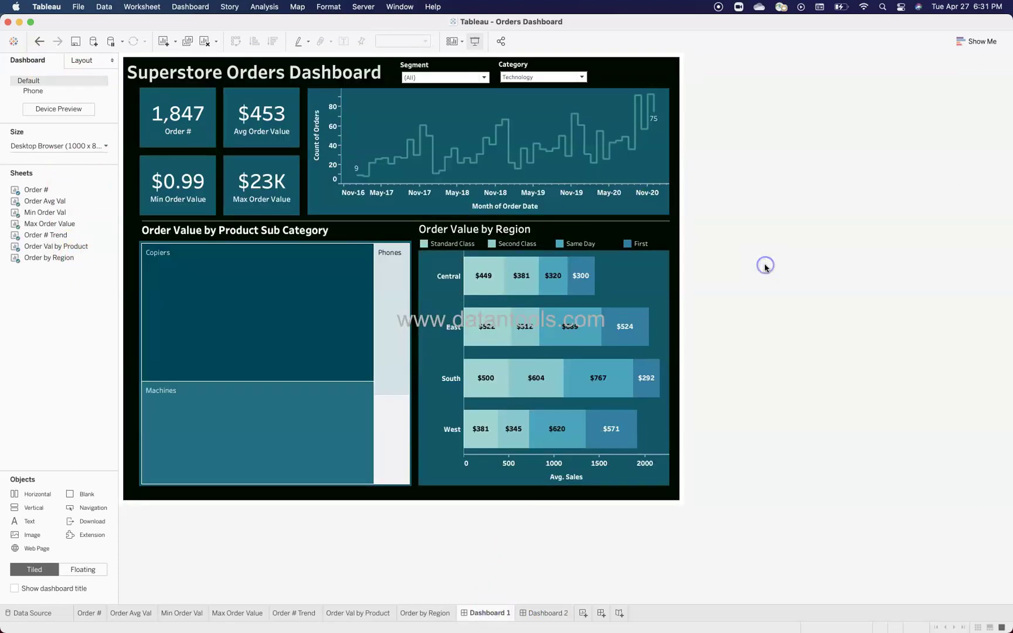